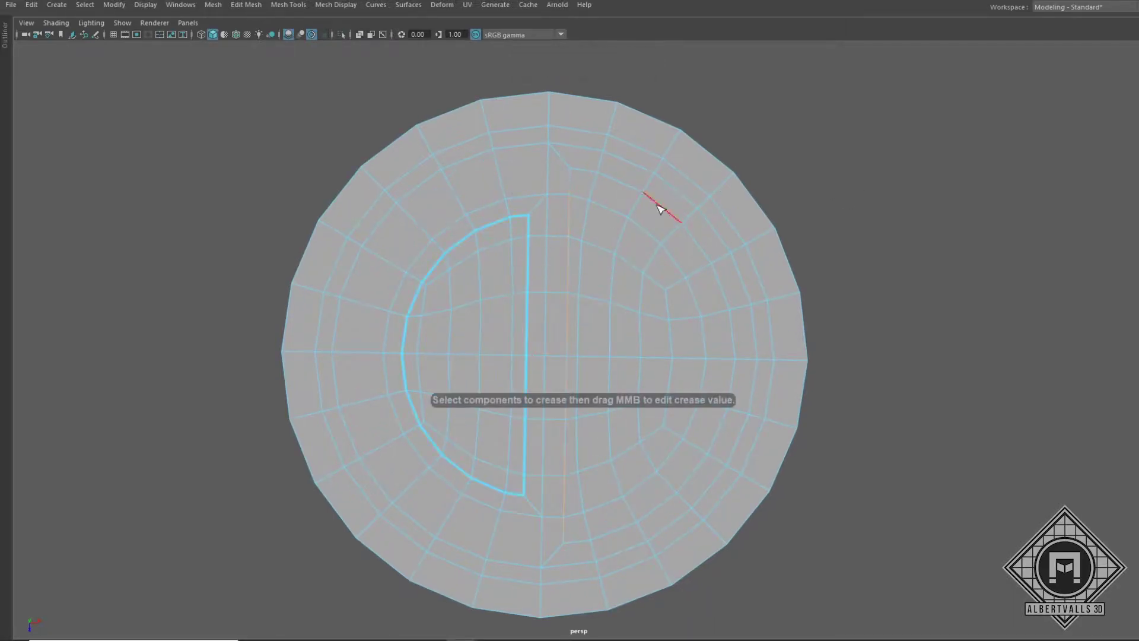
Tilt the view of the mirrored disc and select a face on the right half-disc in face mode.
alt+drag(594, 348, 542, 377)
key(F11)
click(535, 414)
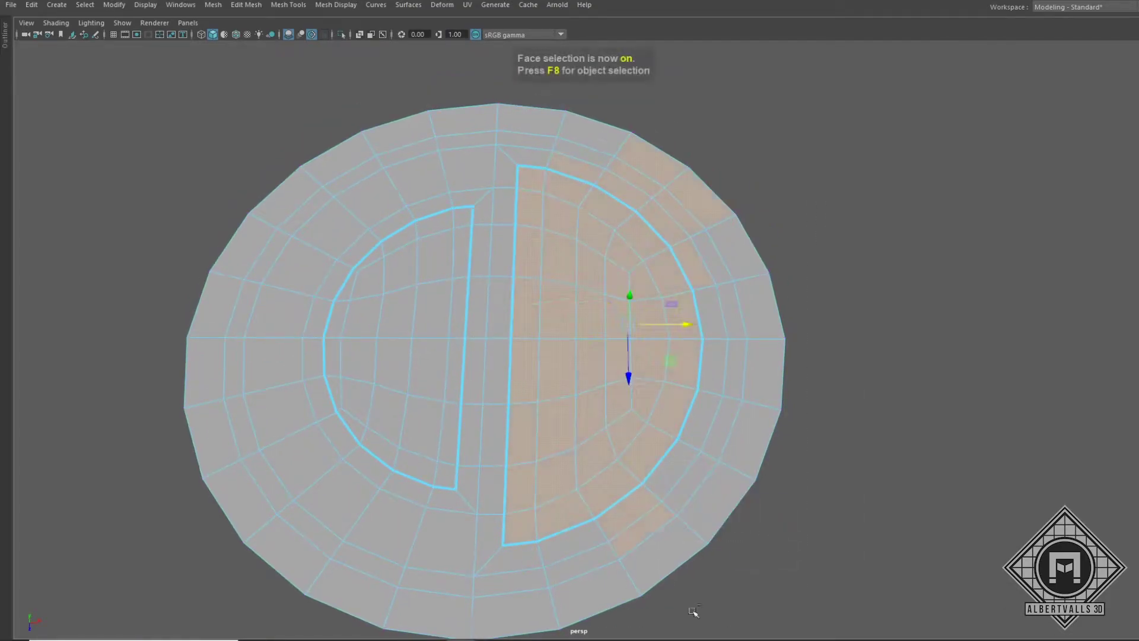
Extrude the right half-disc faces inward to start its recessed pocket.
key(ctrl+e)
scroll(640, 338, up, 3)
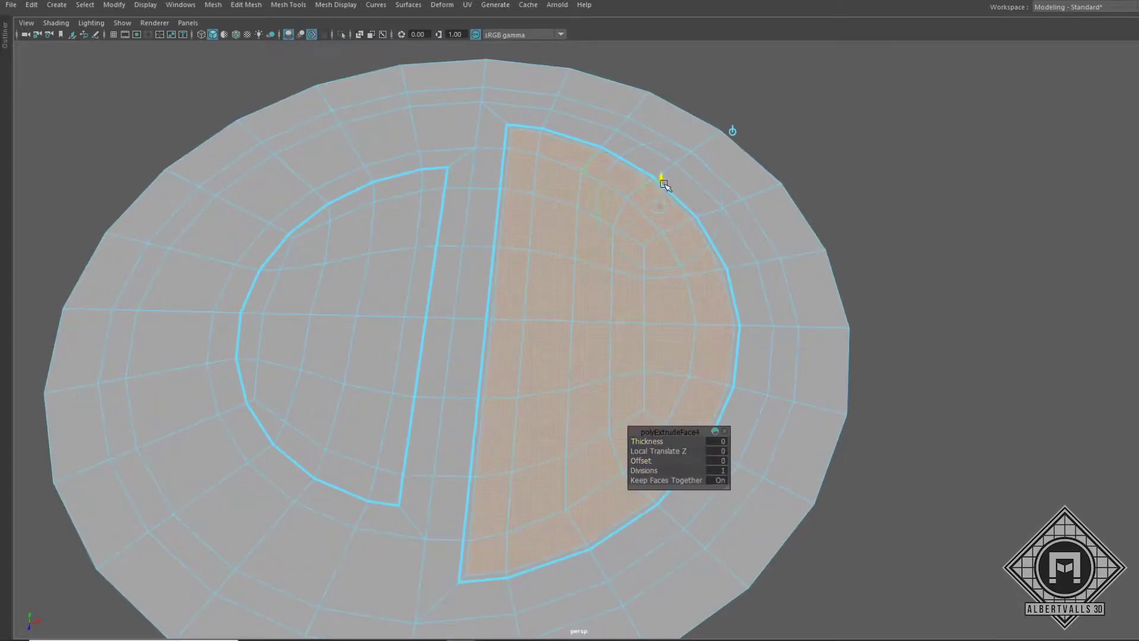
mouse_move(575, 279)
alt+mouse_down()
mouse_move(681, 198)
mouse_move(580, 229)
alt+mouse_up()
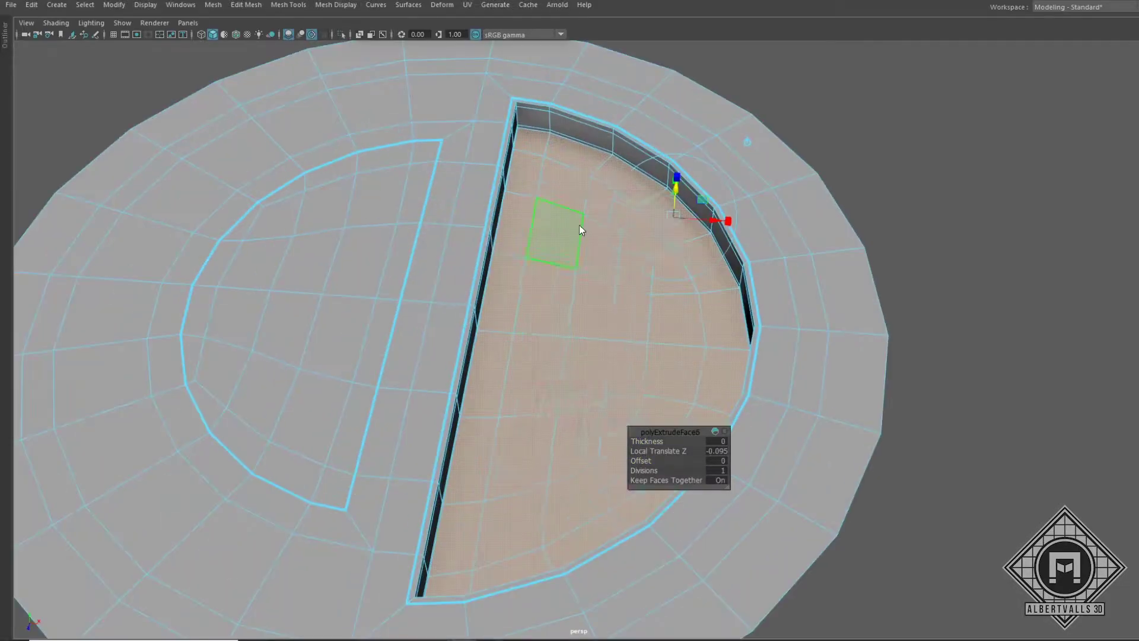
key(F8)
mouse_move(554, 349)
alt+mouse_down()
mouse_move(428, 333)
mouse_move(526, 310)
alt+mouse_up()
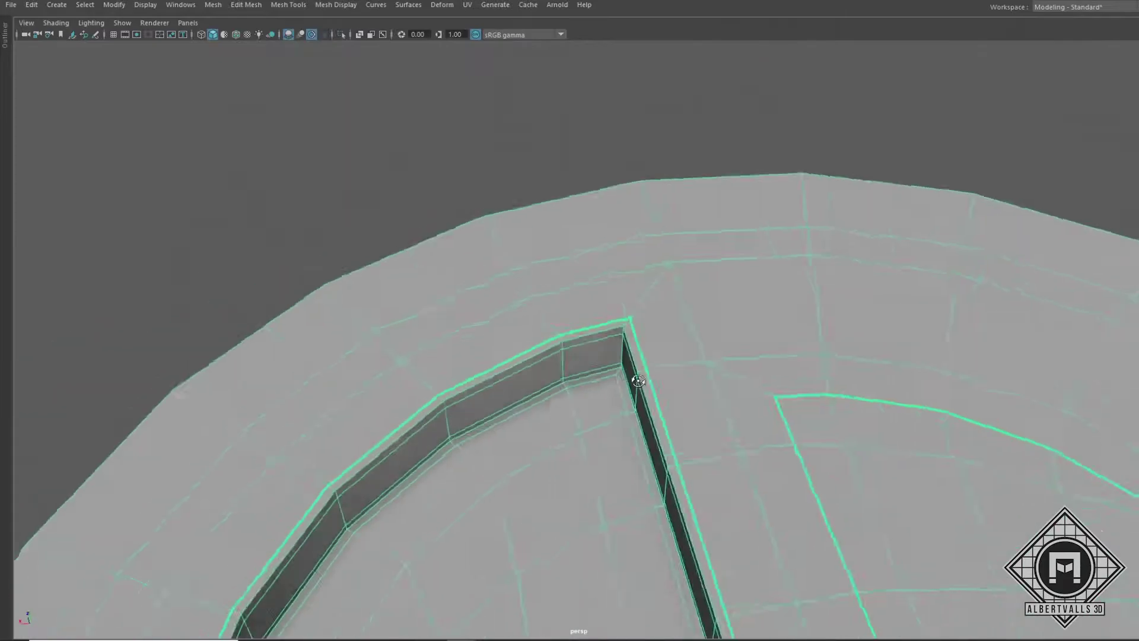
key(F10)
mouse_move(583, 350)
alt+mouse_down()
mouse_move(331, 216)
mouse_move(558, 146)
alt+mouse_up()
key(F9)
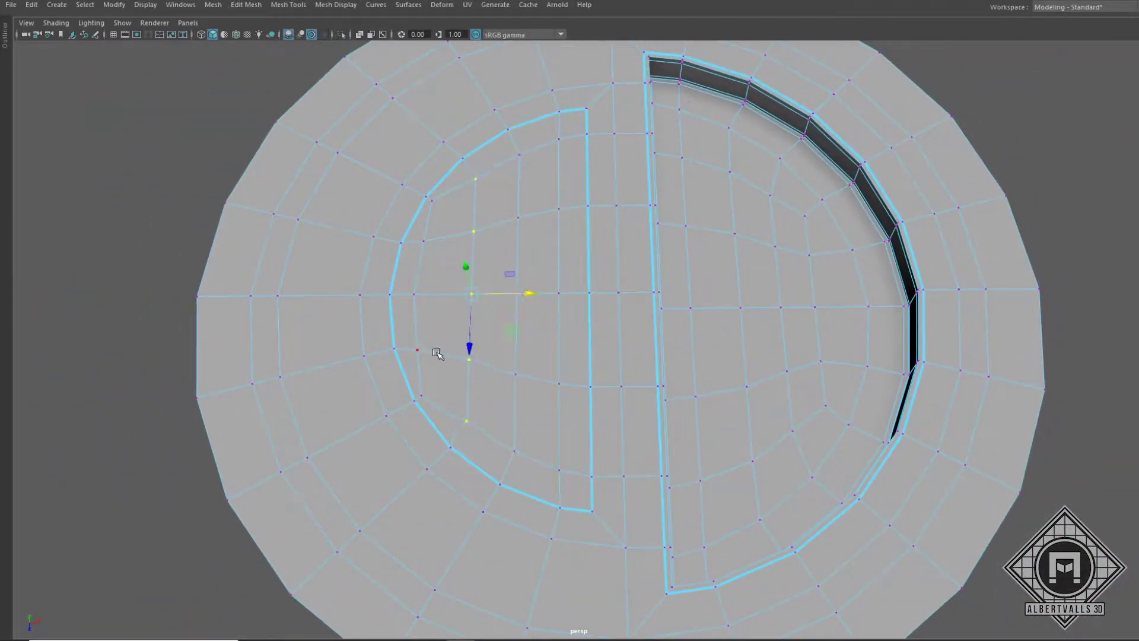
alt+drag(497, 288, 438, 297)
key(F11)
Extrude the left half-disc faces and move them down along Y into a deep pocket.
shift+double_click(565, 481)
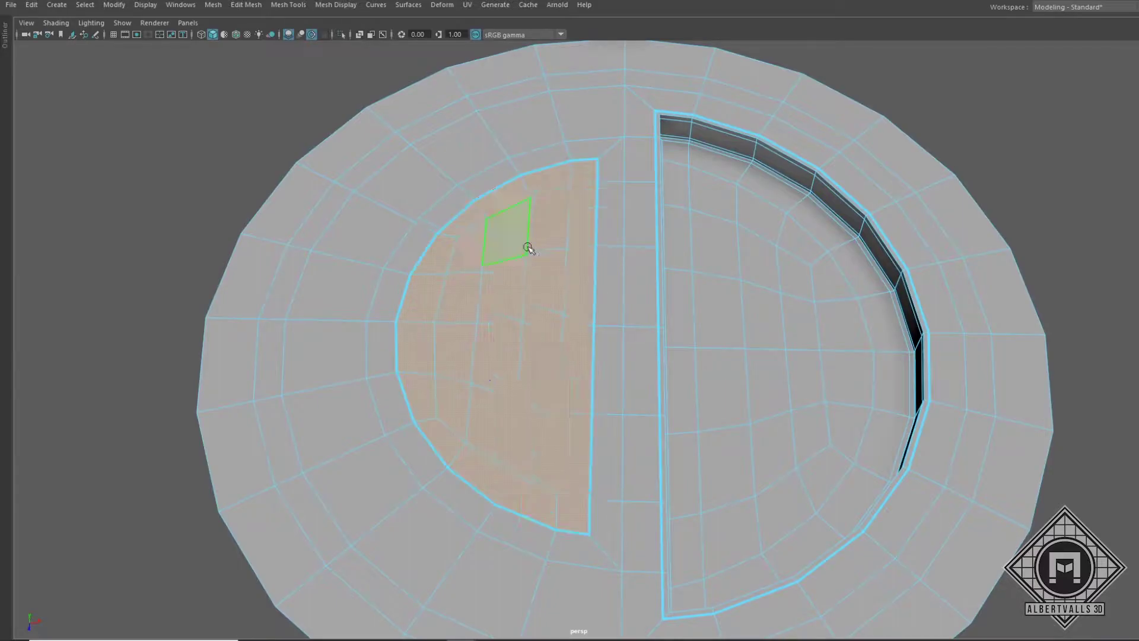
key(ctrl+e)
mouse_move(596, 229)
alt+mouse_down()
mouse_move(521, 445)
mouse_move(438, 379)
alt+mouse_up()
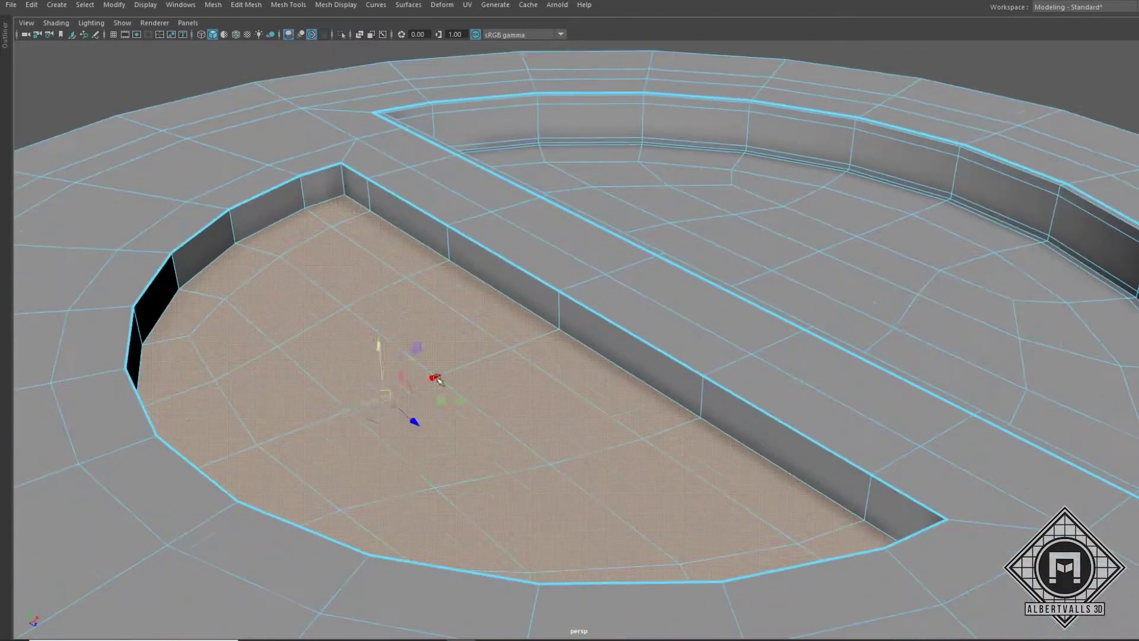
key(w)
mouse_move(557, 228)
mouse_down()
mouse_move(558, 296)
mouse_move(635, 356)
mouse_up()
key(e)
shift+right_drag(554, 300, 554, 321)
mouse_move(554, 320)
alt+mouse_down()
mouse_move(650, 336)
mouse_move(581, 313)
alt+mouse_up()
key(w)
key(F9)
Move the left pocket's corner vertices to reshape the strip into a slanted divider.
scroll(581, 312, down, 3)
scroll(592, 106, down, 2)
alt+drag(592, 107, 577, 158)
scroll(576, 158, up, 4)
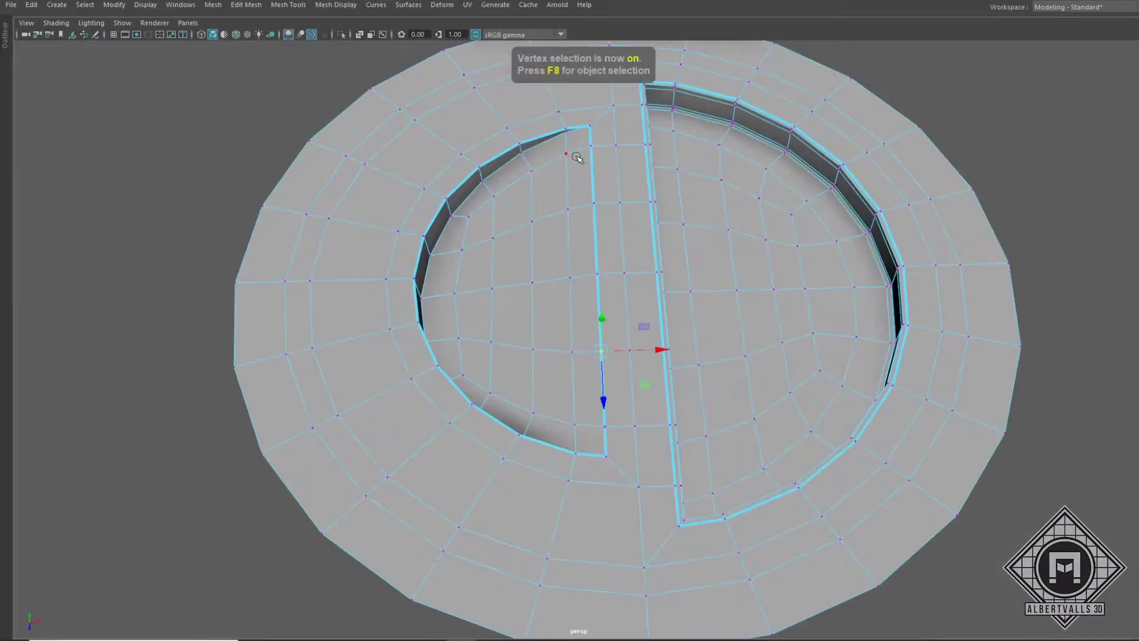
scroll(624, 413, down, 3)
alt+drag(555, 356, 590, 412)
key(F9)
scroll(598, 449, up, 4)
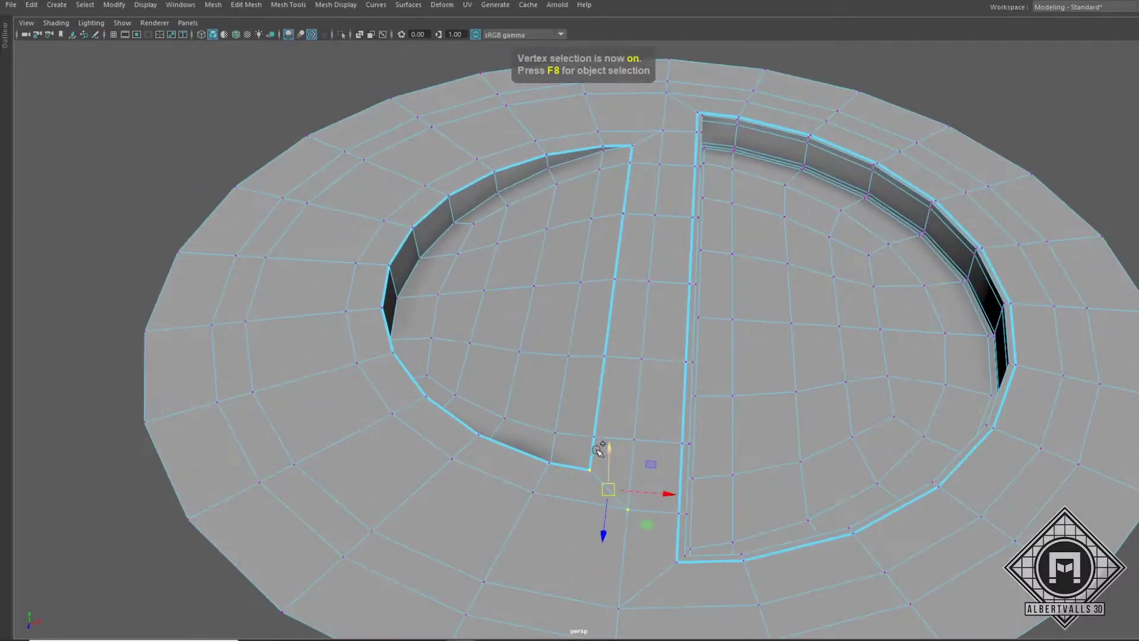
scroll(564, 323, down, 3)
key(F8)
key(F9)
scroll(550, 209, up, 2)
scroll(564, 287, up, 2)
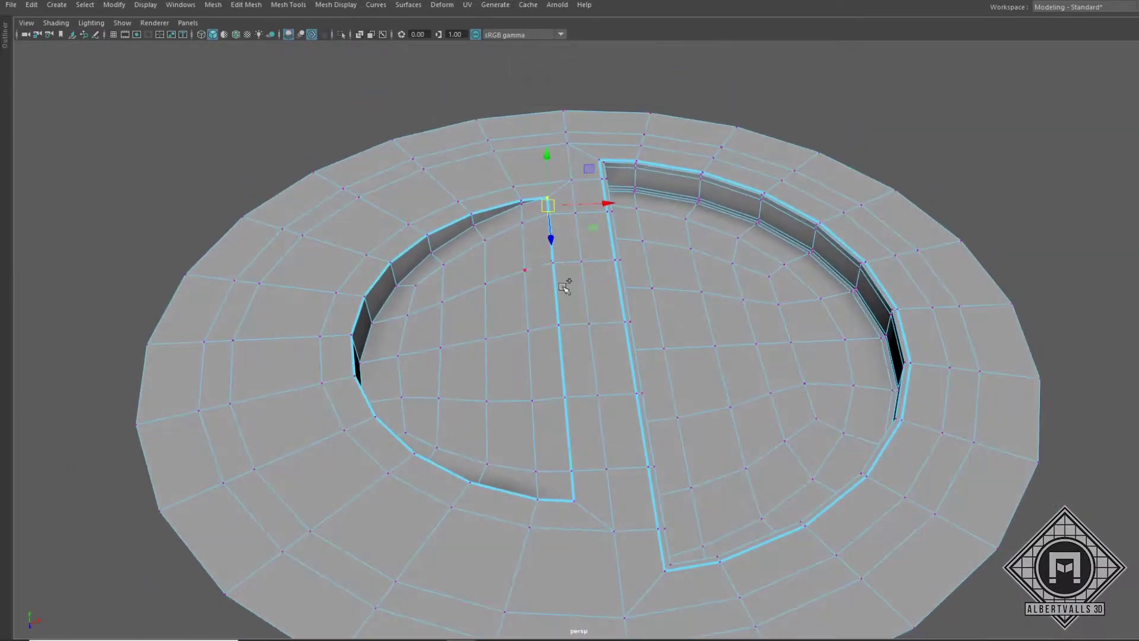
scroll(622, 372, down, 3)
Check the divider edges from a low angle and reselect the whole disc object.
key(F8)
scroll(541, 318, up, 3)
key(F10)
scroll(542, 318, down, 3)
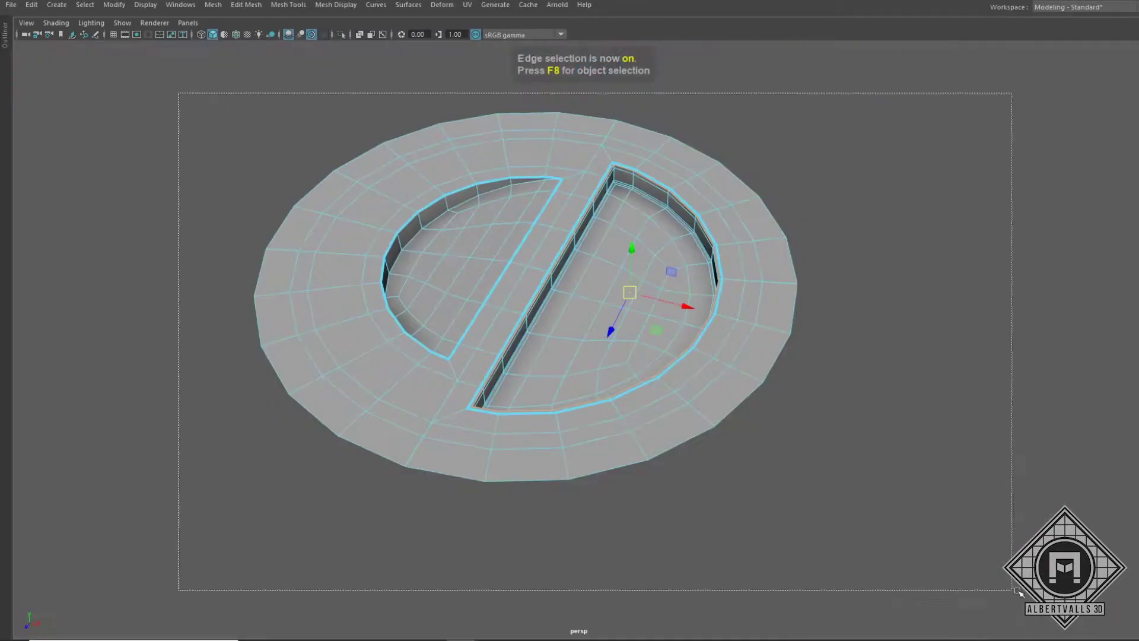
scroll(416, 390, up, 4)
scroll(416, 390, down, 3)
scroll(589, 254, up, 4)
mouse_move(447, 198)
alt+mouse_down()
mouse_move(229, 185)
mouse_move(558, 338)
mouse_move(788, 316)
alt+mouse_up()
scroll(1046, 298, down, 5)
key(F8)
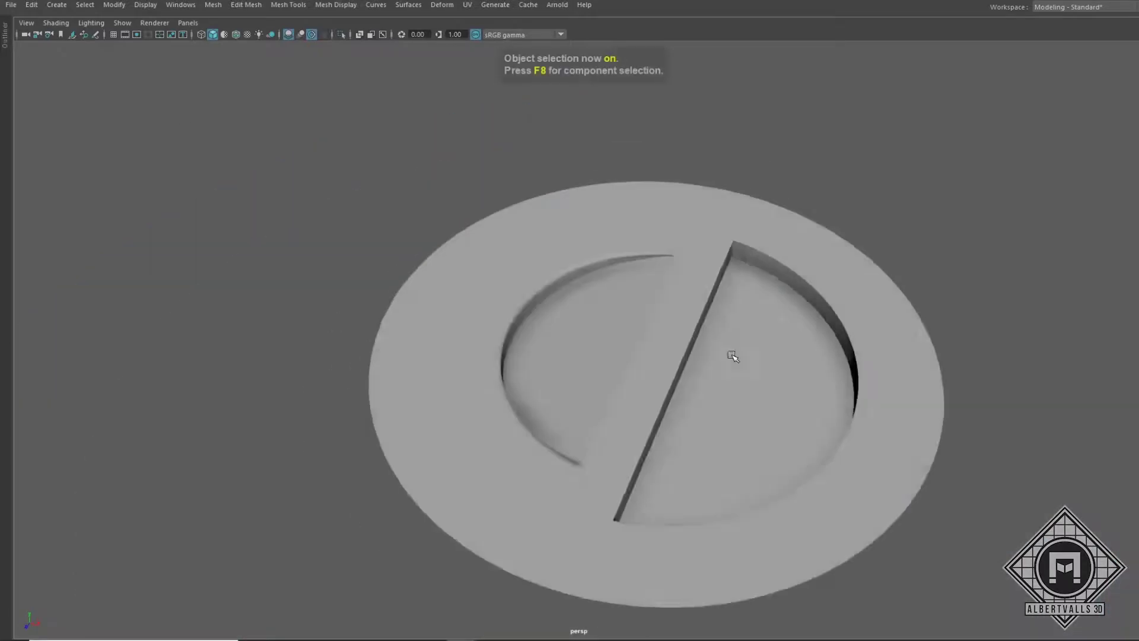
click(445, 304)
key(F8)
alt+drag(444, 305, 518, 413)
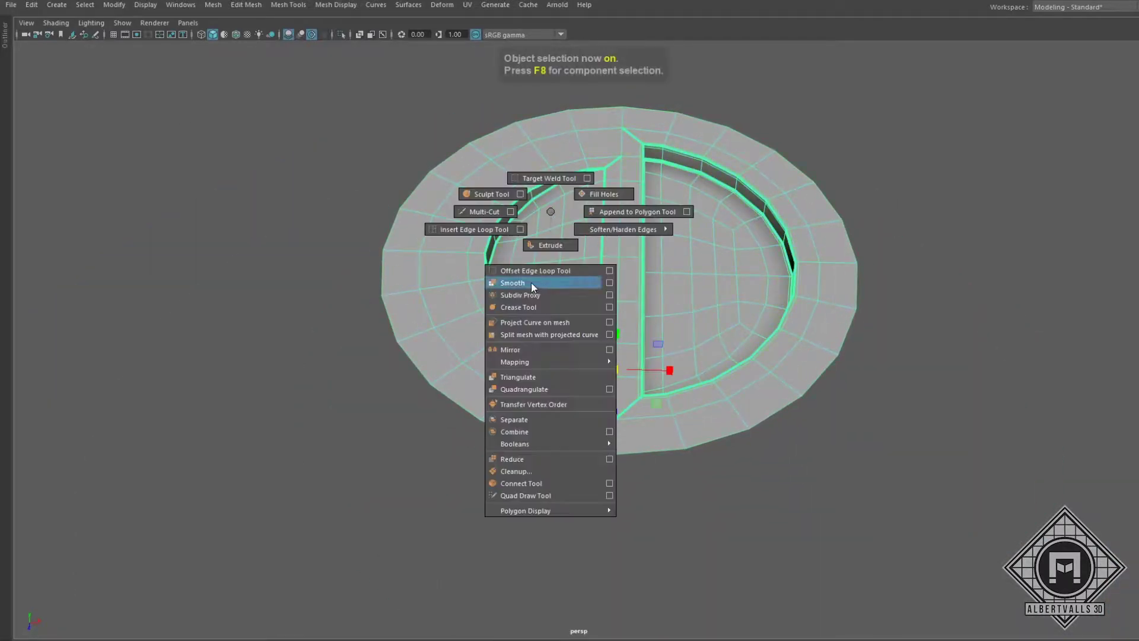
Smooth the whole disc mesh and inspect the slot wall up close.
click(531, 283)
mouse_move(680, 221)
alt+mouse_down()
mouse_move(579, 356)
mouse_move(537, 301)
mouse_move(433, 323)
alt+mouse_up()
scroll(413, 336, down, 3)
scroll(466, 381, down, 5)
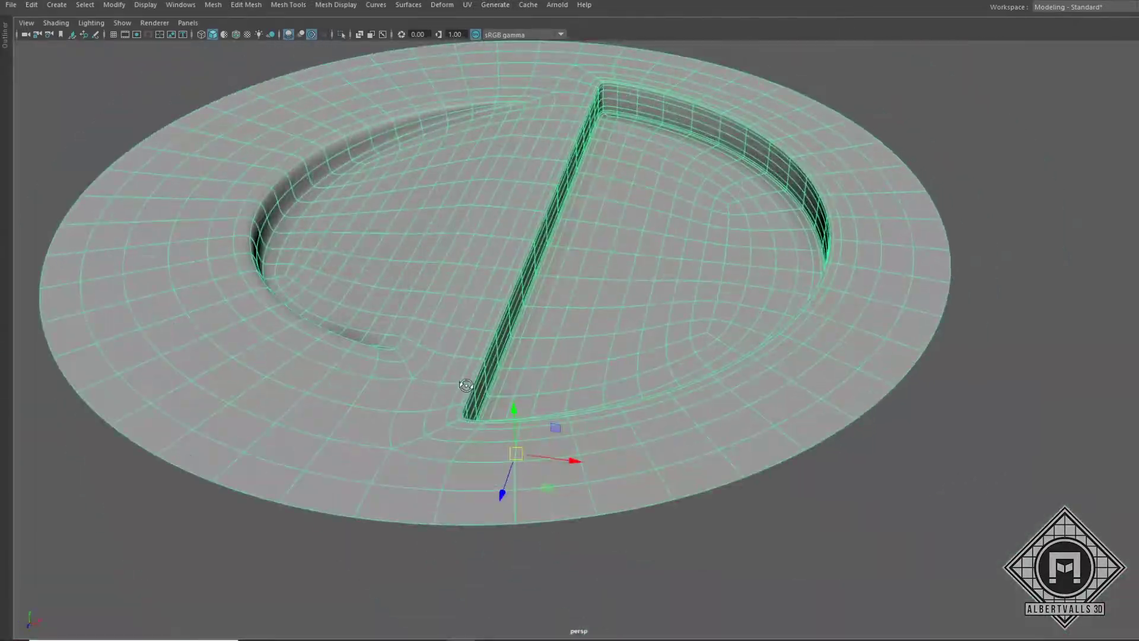
scroll(623, 287, up, 8)
key(F9)
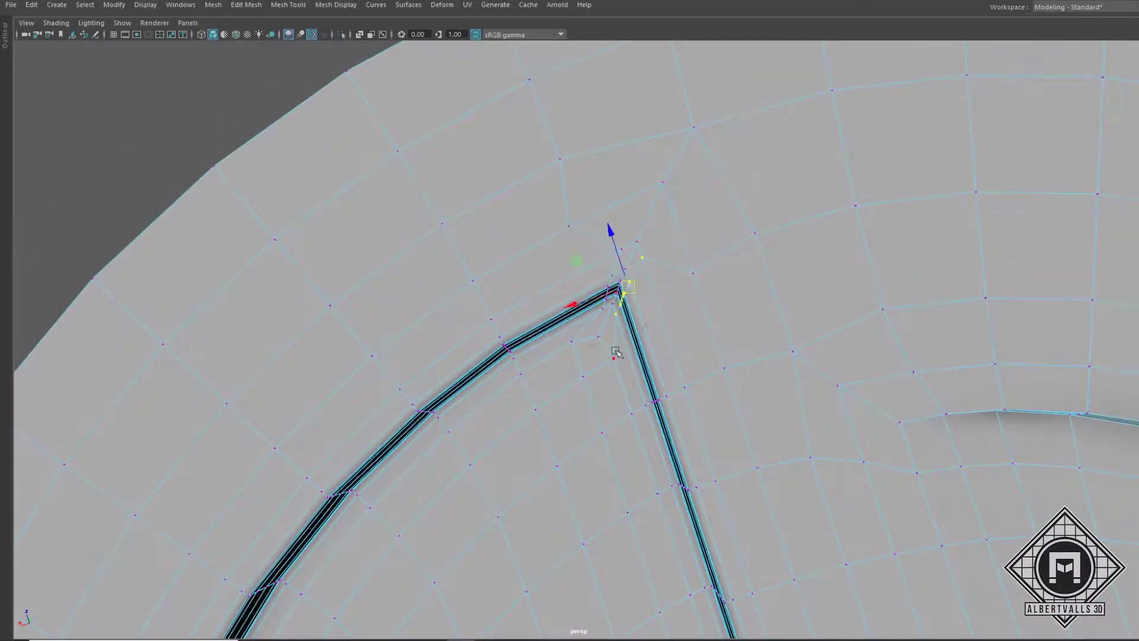
alt+drag(690, 268, 525, 208)
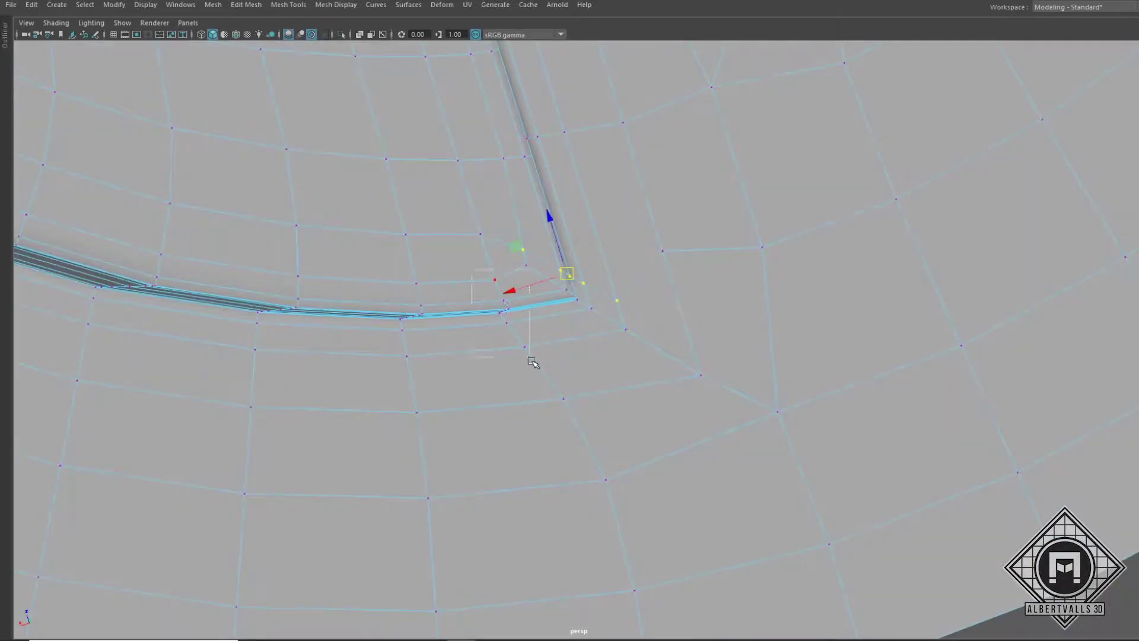
scroll(673, 288, down, 5)
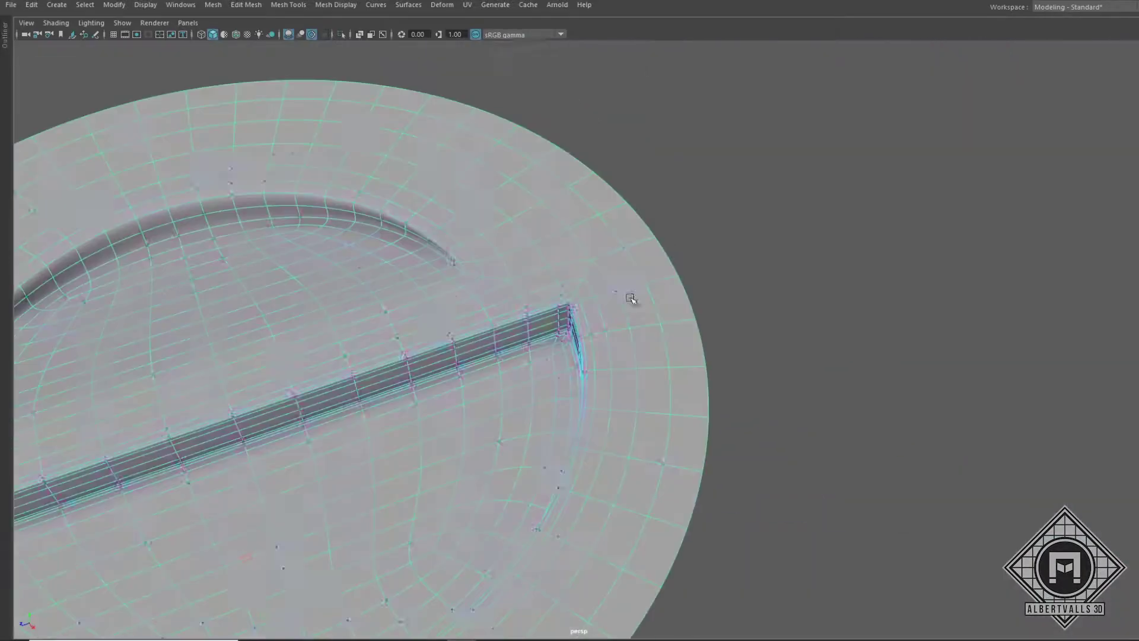
key(F8)
mouse_move(630, 297)
alt+mouse_down()
mouse_move(559, 275)
mouse_move(600, 237)
mouse_move(495, 337)
alt+mouse_up()
scroll(492, 297, down, 5)
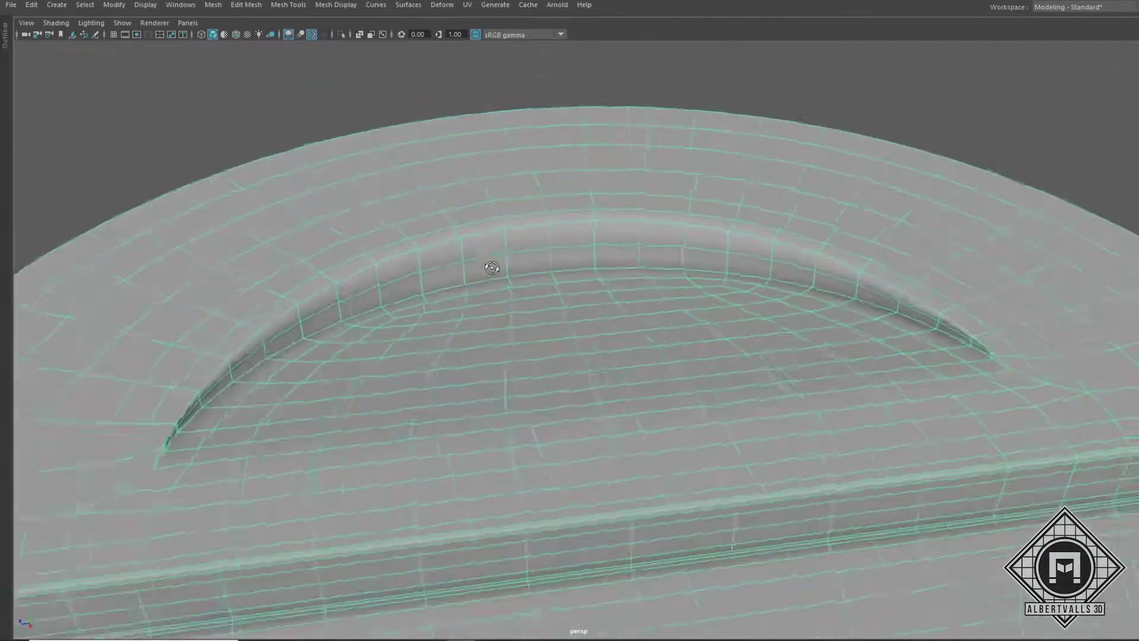
mouse_move(491, 264)
alt+mouse_down()
mouse_move(308, 287)
mouse_move(420, 483)
alt+mouse_up()
scroll(413, 281, up, 6)
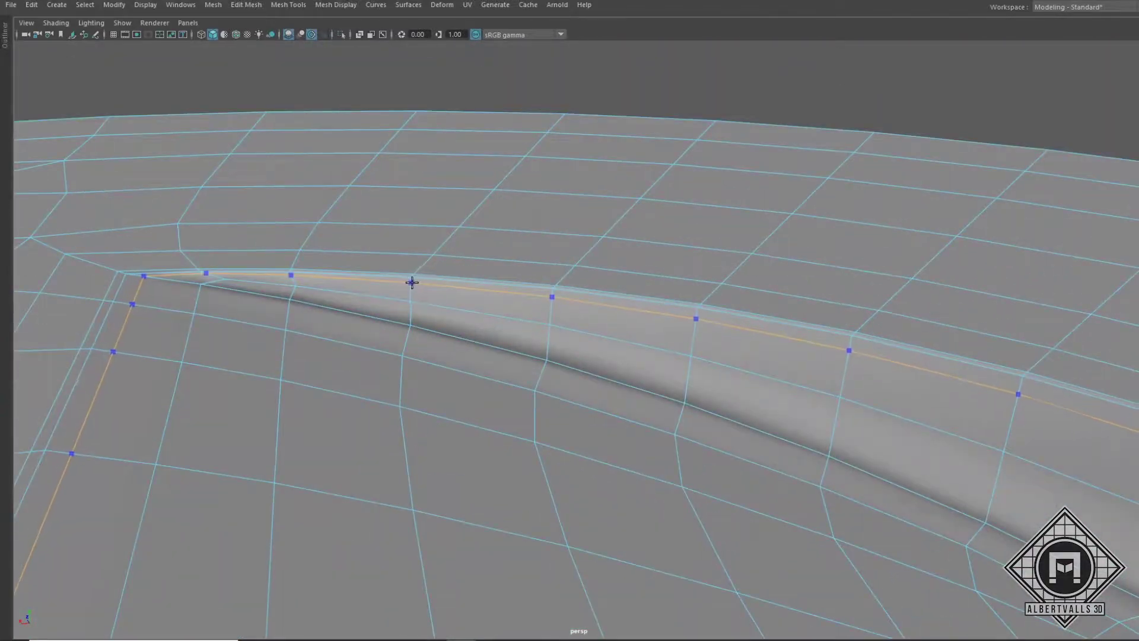
Add Multi-Cut support edges around the end of the divider slot.
key(F8)
scroll(427, 238, down, 5)
scroll(448, 299, up, 5)
key(F8)
scroll(580, 346, down, 5)
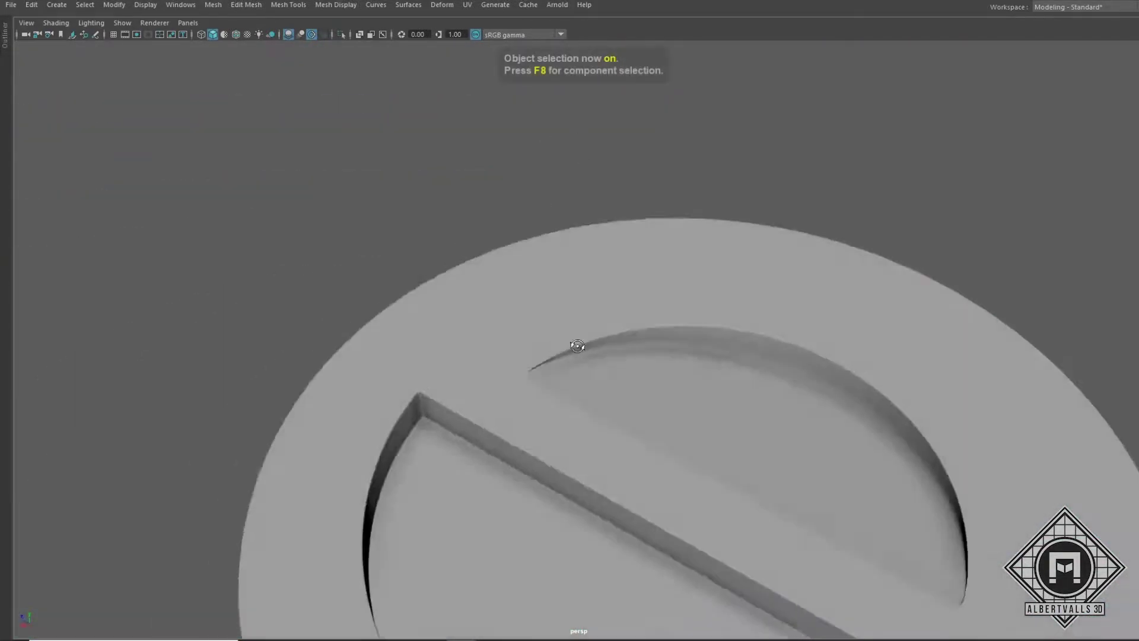
scroll(580, 320, up, 5)
mouse_move(579, 320)
alt+mouse_down()
mouse_move(447, 356)
mouse_move(571, 380)
mouse_move(585, 338)
mouse_move(639, 284)
alt+mouse_up()
key(F8)
key(F8)
scroll(546, 427, down, 5)
scroll(646, 373, up, 5)
key(F8)
scroll(646, 373, up, 3)
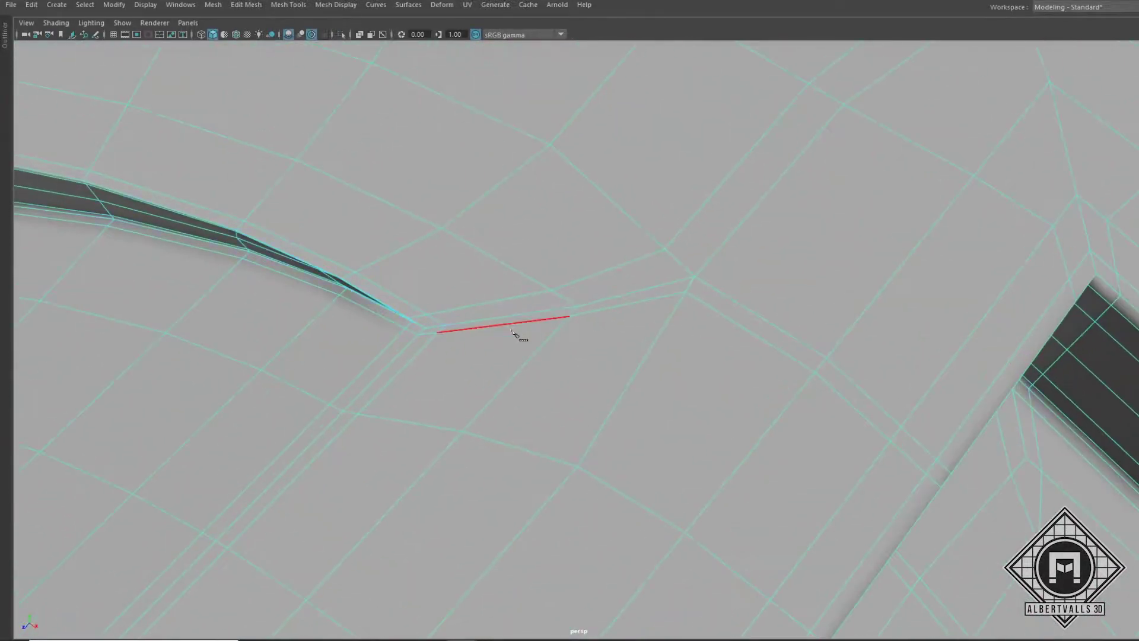
mouse_move(521, 333)
alt+mouse_down()
mouse_move(536, 346)
mouse_move(540, 330)
mouse_move(585, 394)
mouse_move(550, 318)
mouse_move(706, 305)
mouse_move(573, 394)
alt+mouse_up()
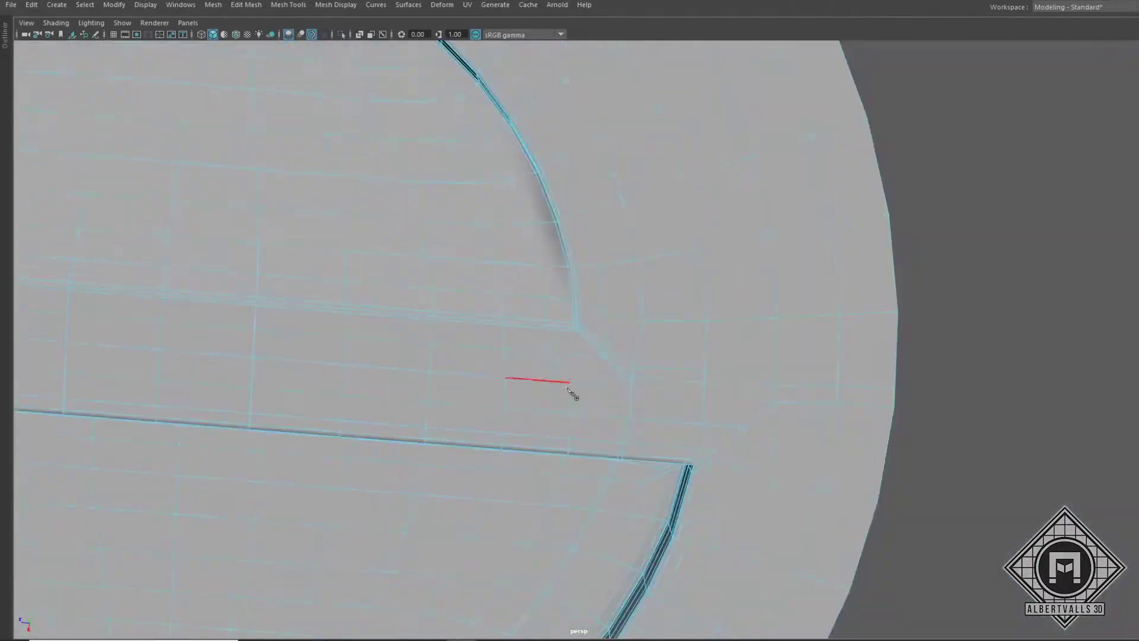
scroll(572, 392, down, 5)
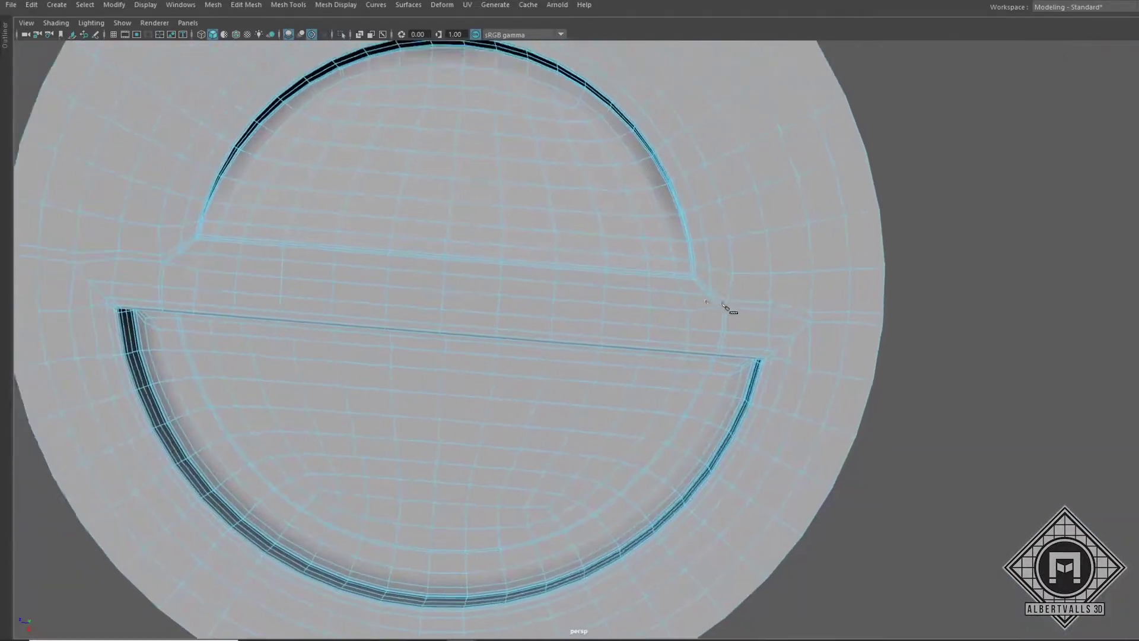
scroll(730, 308, up, 5)
Tighten the remaining slot corners with cuts and turn off viewport ambient occlusion.
mouse_move(472, 346)
alt+mouse_down()
mouse_move(498, 323)
mouse_move(410, 309)
mouse_move(684, 409)
alt+mouse_up()
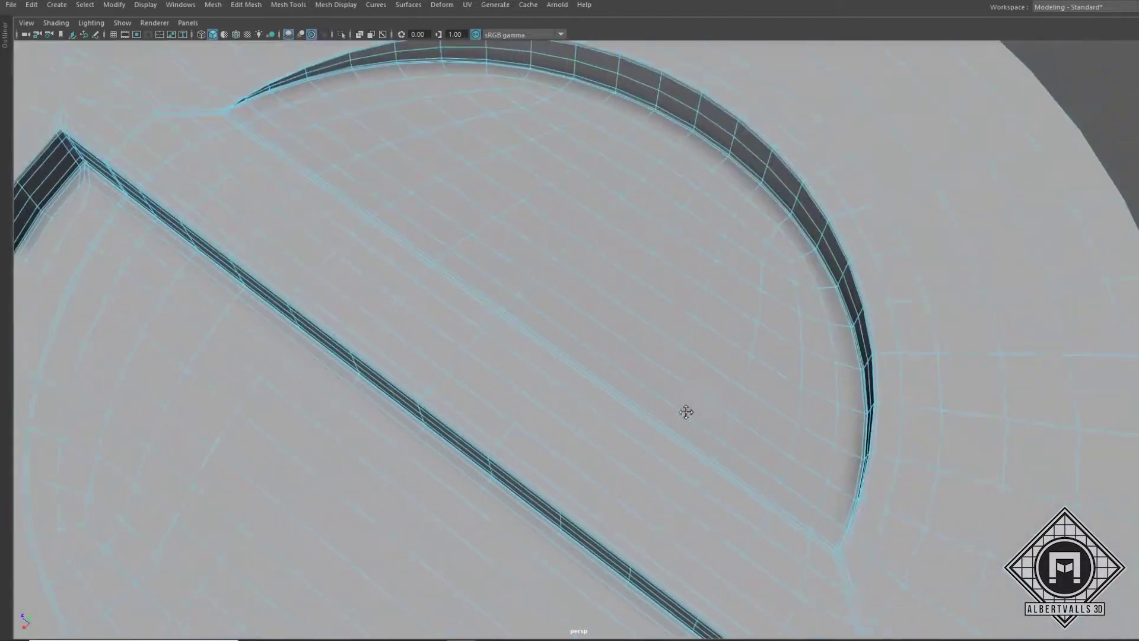
scroll(688, 444, up, 5)
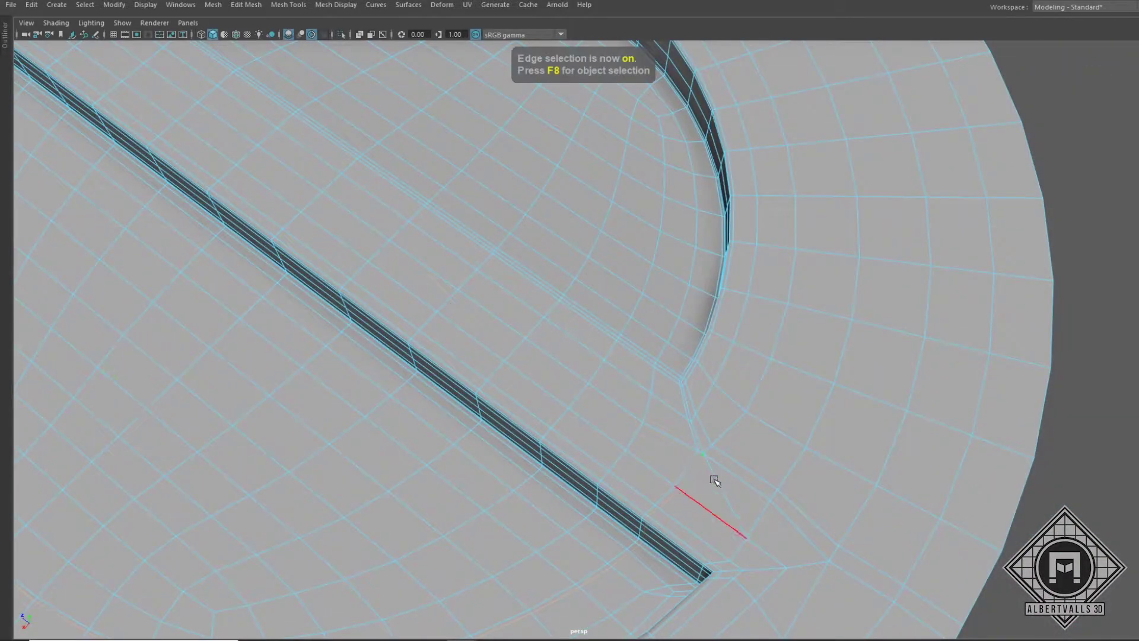
scroll(713, 481, down, 5)
alt+drag(713, 480, 517, 452)
scroll(560, 433, up, 5)
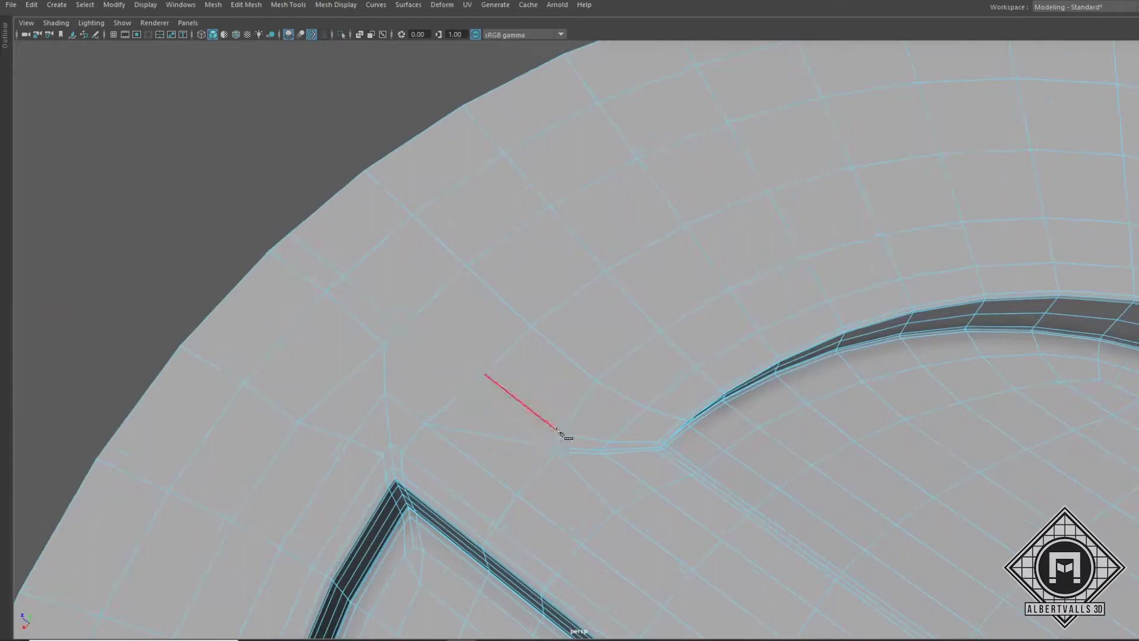
alt+drag(649, 384, 584, 362)
key(F8)
scroll(704, 394, down, 5)
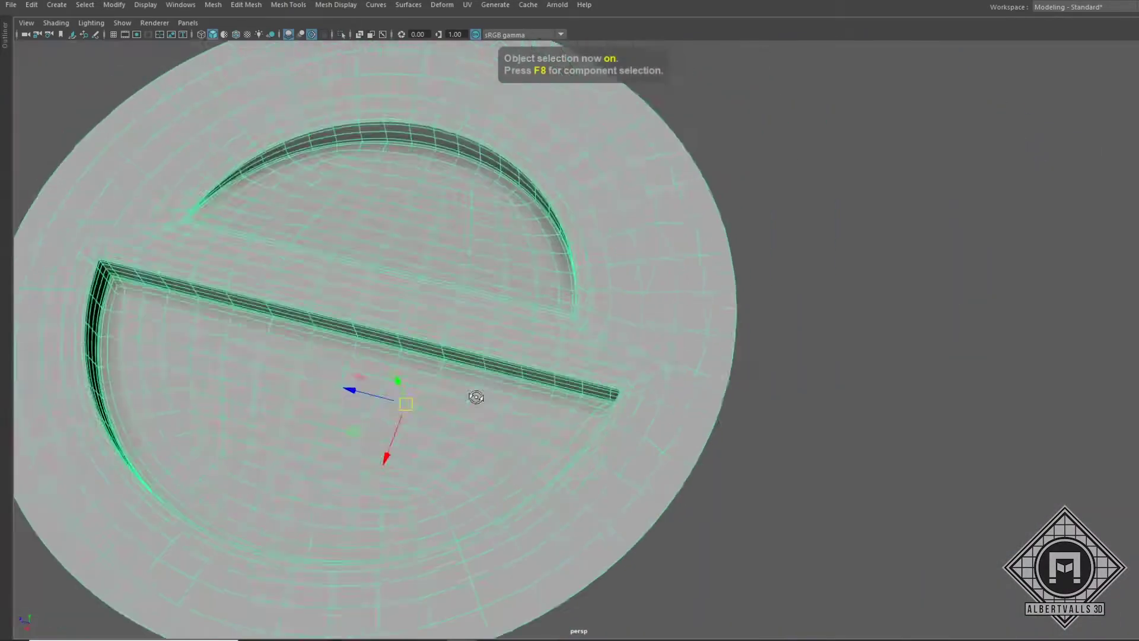
alt+drag(577, 400, 542, 299)
scroll(543, 299, up, 2)
click(312, 34)
scroll(470, 351, down, 3)
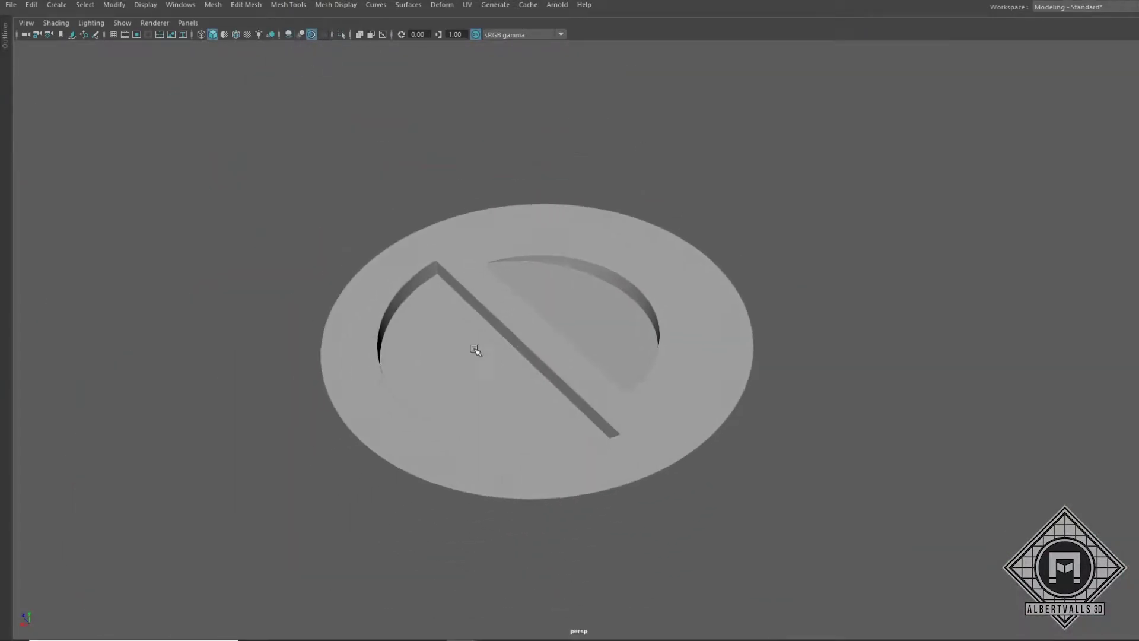
mouse_move(470, 352)
alt+mouse_down()
mouse_move(483, 369)
mouse_move(456, 415)
alt+mouse_up()
Inspect the disc's rim edges up close and from above.
key(F10)
click(454, 446)
alt+drag(528, 283, 526, 292)
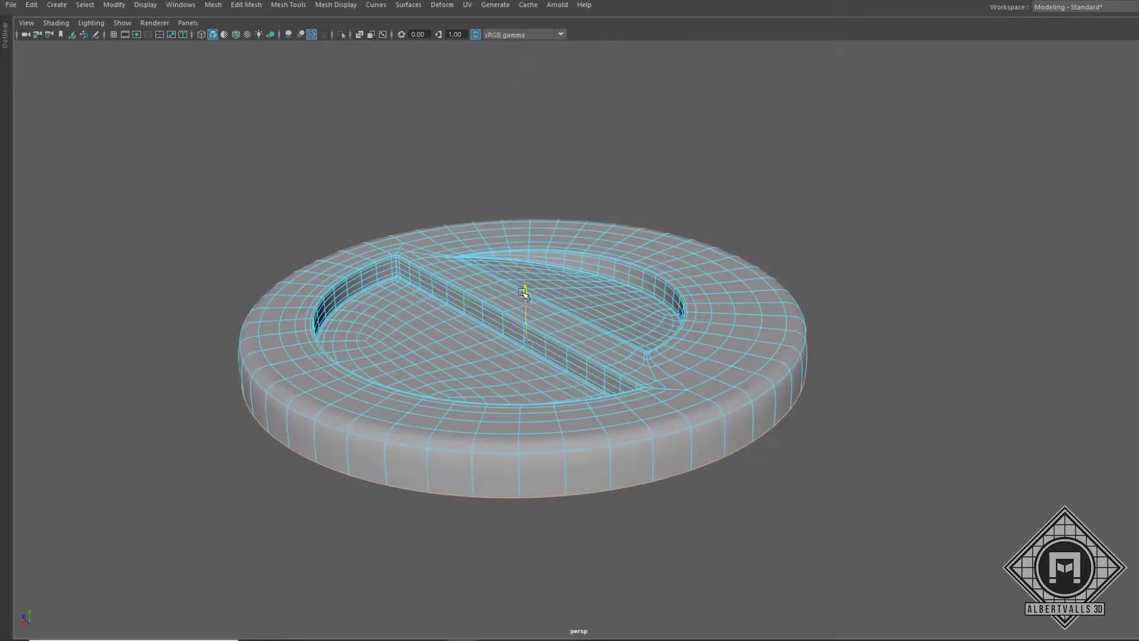
scroll(471, 407, up, 3)
scroll(471, 407, up, 5)
key(F8)
scroll(365, 285, down, 6)
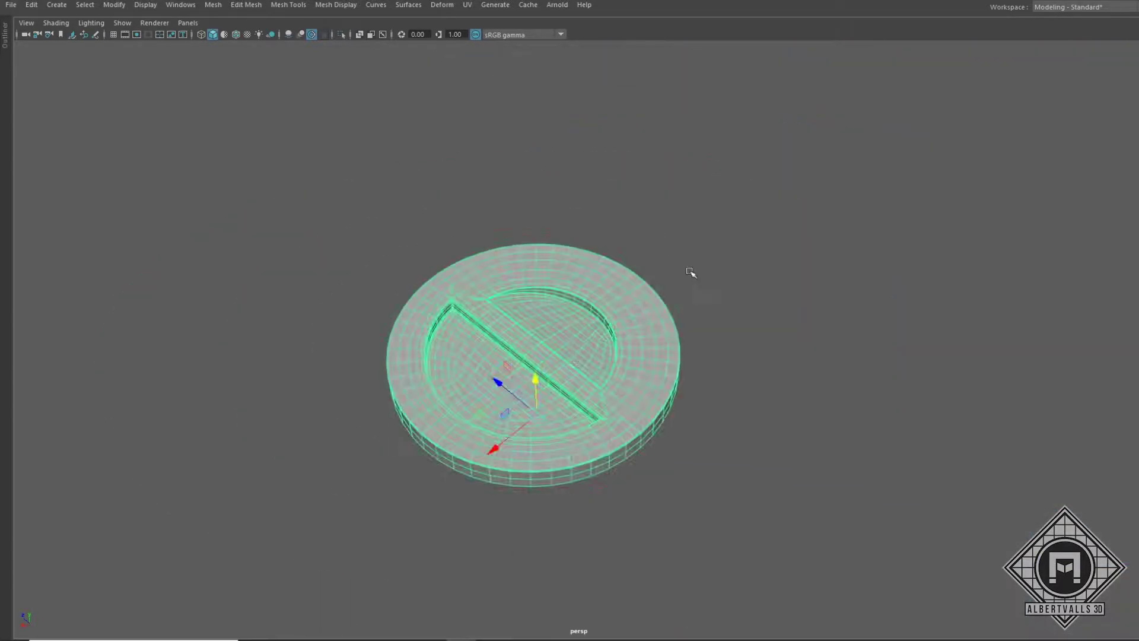
alt+drag(691, 273, 610, 323)
Create a cylinder flattened into a wide ring around the disc, smoothed with 1 division.
click(865, 259)
shift+right_drag(694, 222, 700, 267)
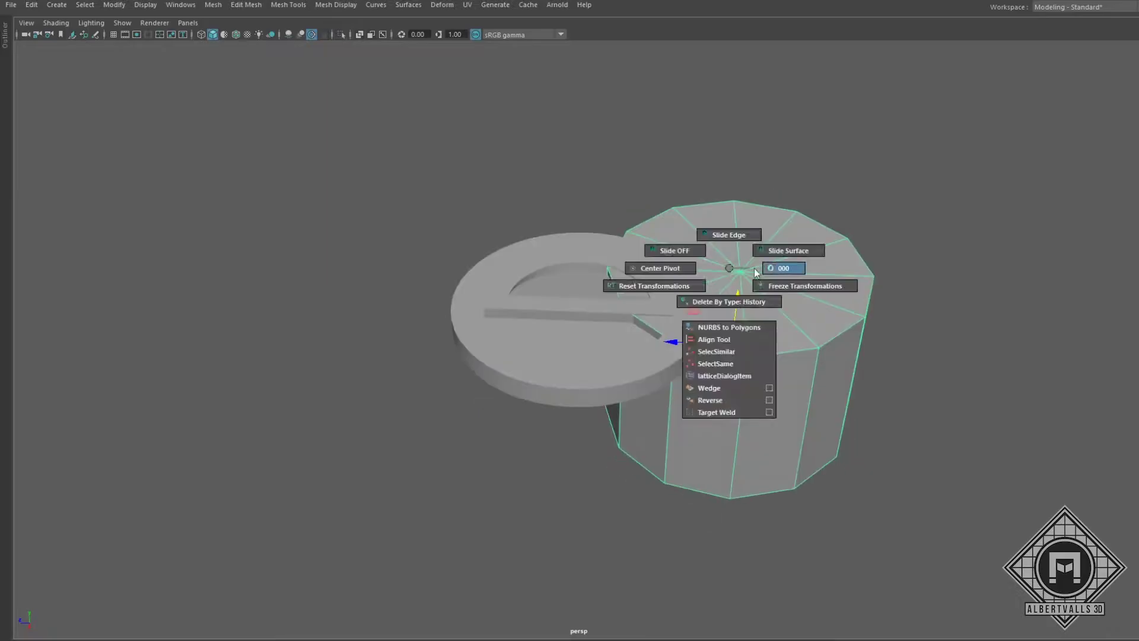
alt+drag(724, 267, 521, 428)
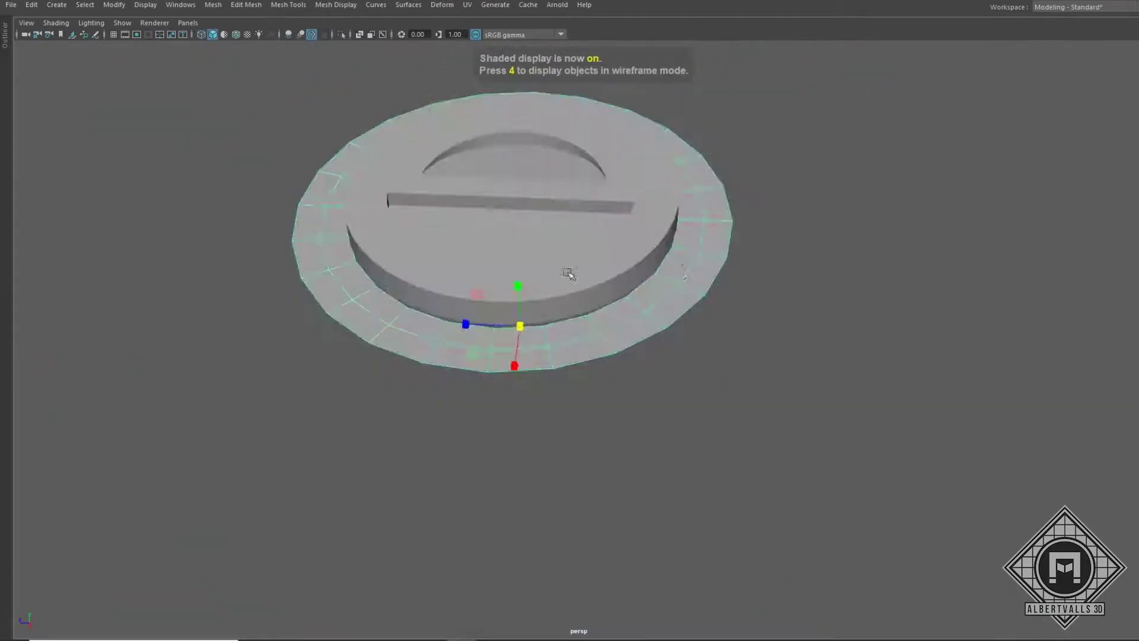
click(482, 334)
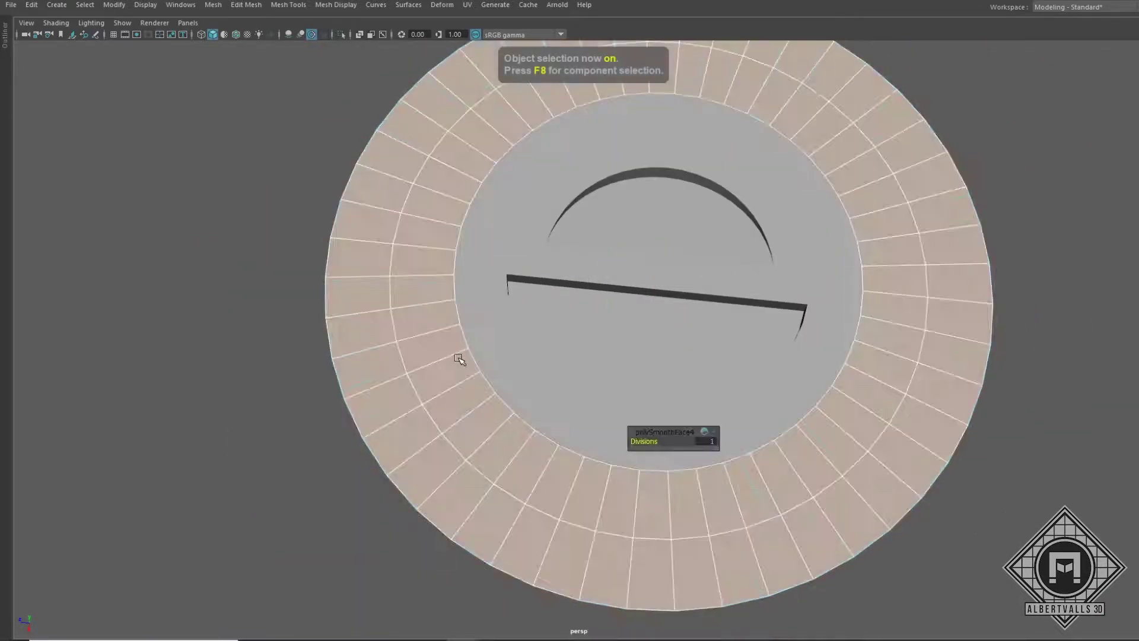
Delete three quarters of the ring faces and extrude a face row into a curved groove.
key(F10)
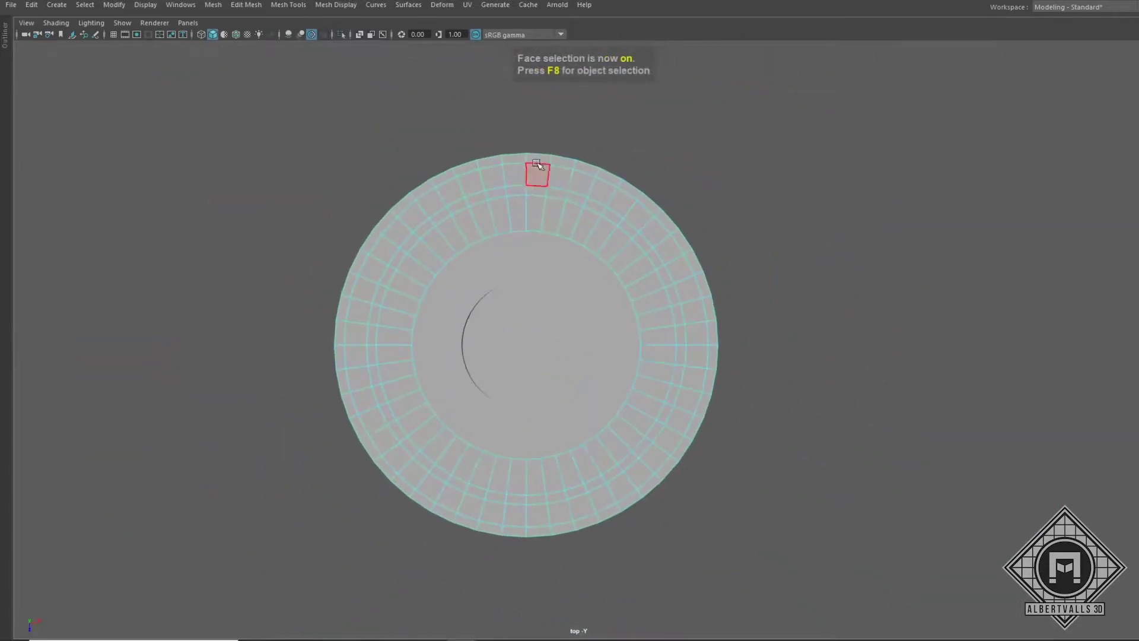
drag(198, 84, 674, 305)
key(Delete)
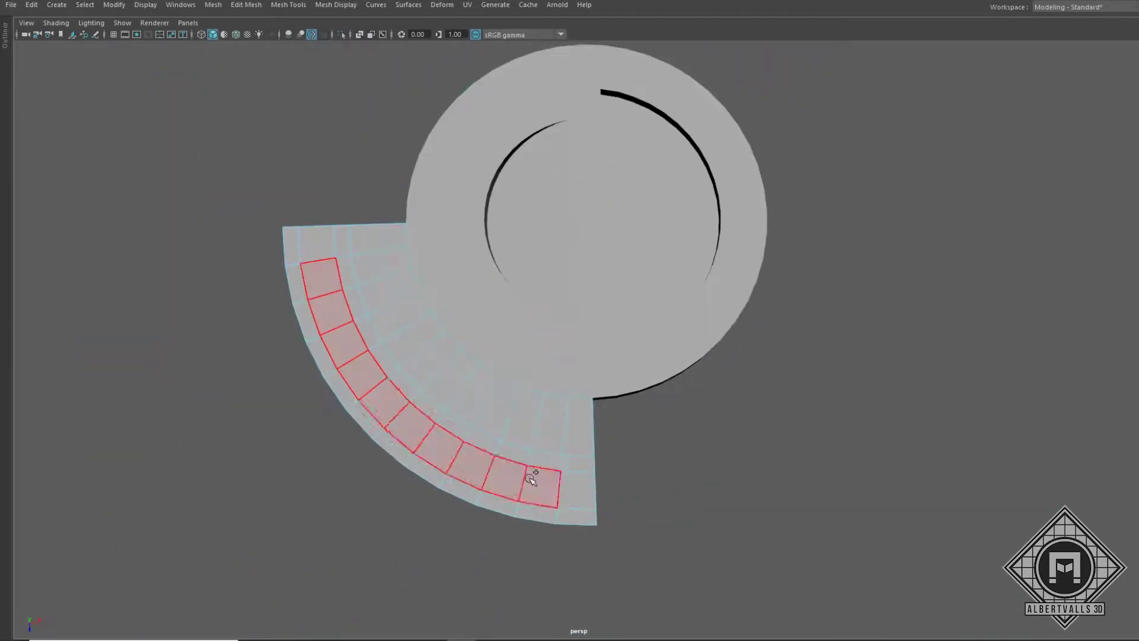
key(ctrl+e)
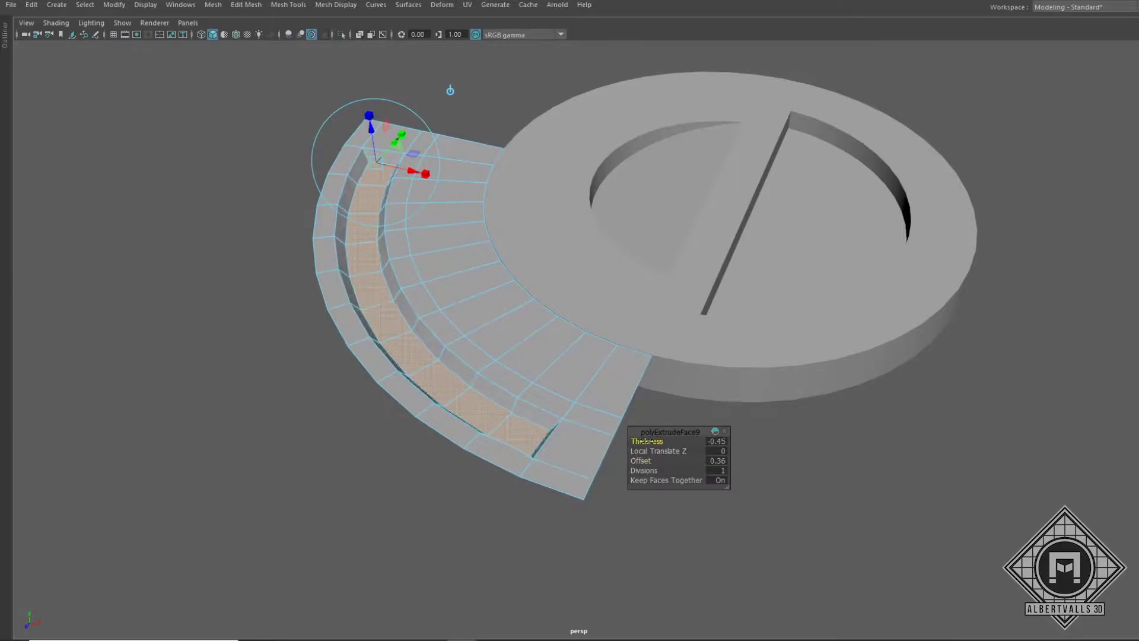
key(F8)
alt+drag(641, 441, 523, 380)
Extrude two round socket faces inward, adjusting their depth and inset.
key(F8)
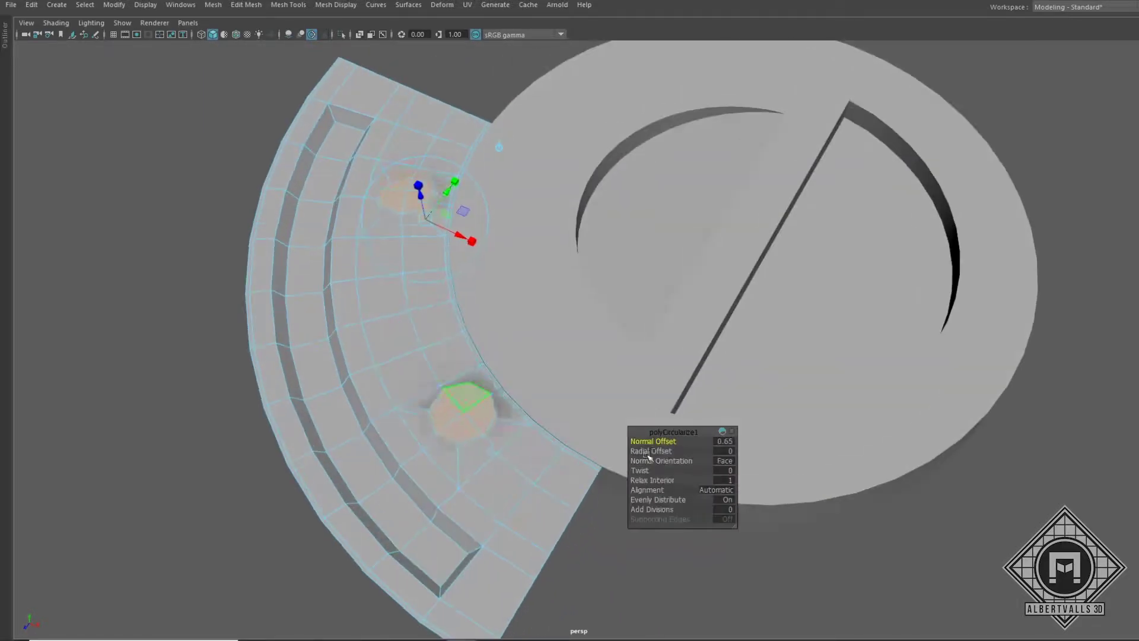
key(ctrl+e)
alt+drag(620, 454, 538, 333)
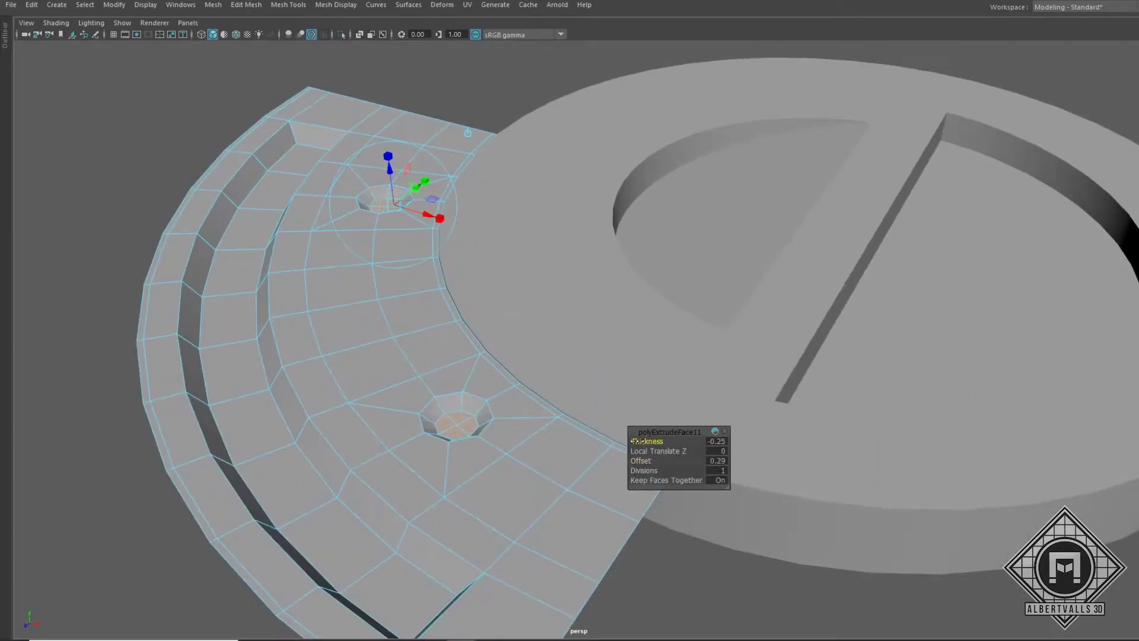
alt+drag(641, 461, 315, 383)
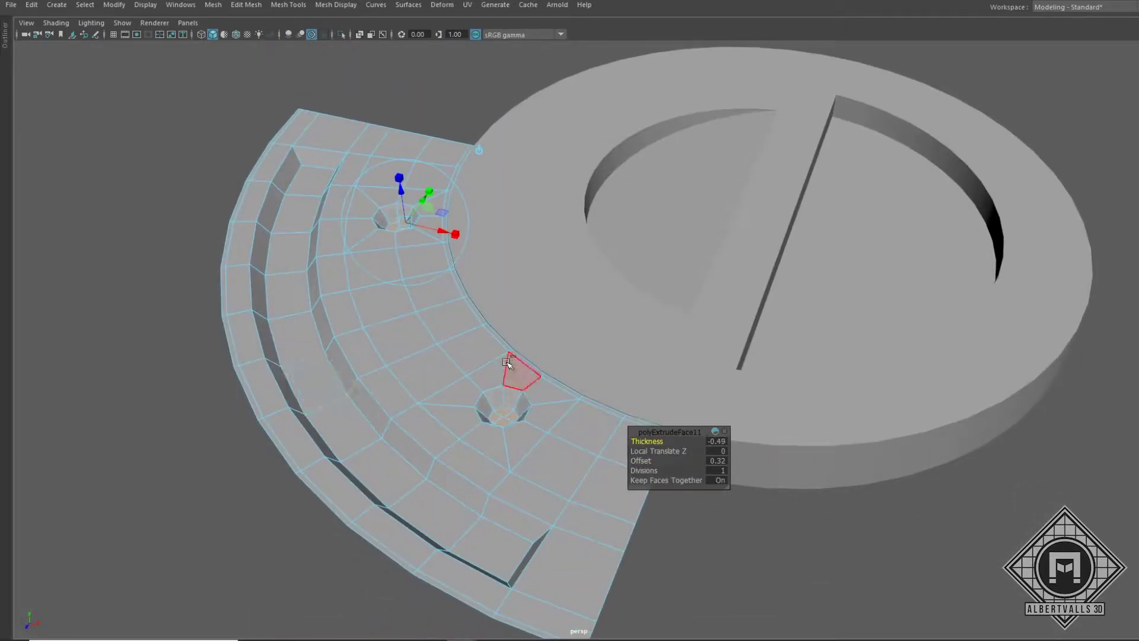
key(F10)
alt+drag(523, 387, 503, 410)
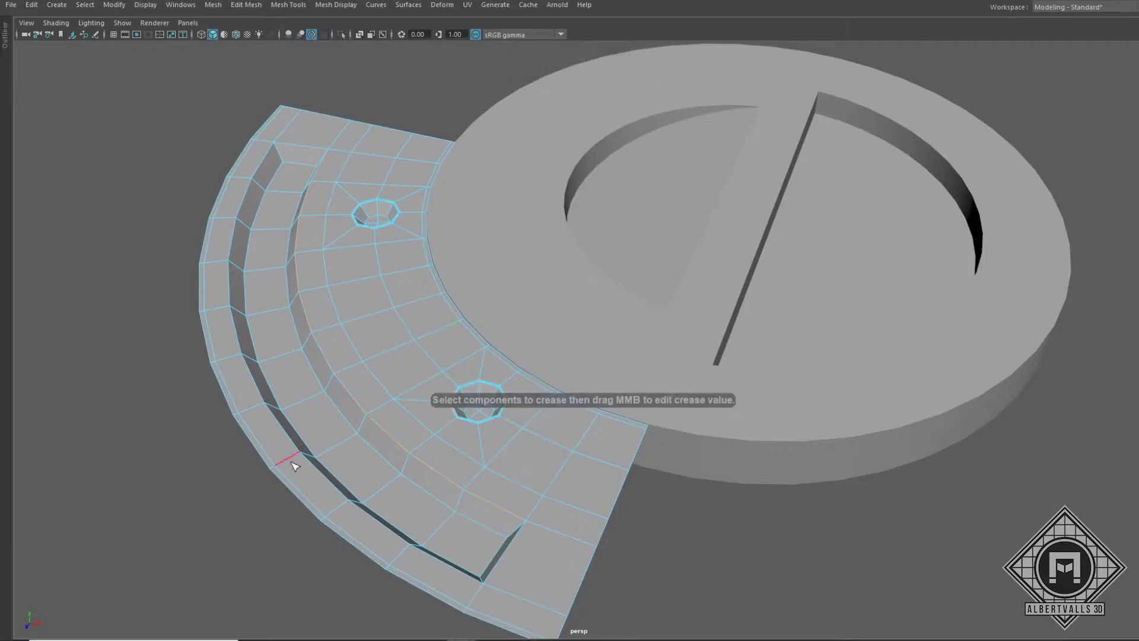
key(F8)
alt+right_drag(800, 440, 6, 411)
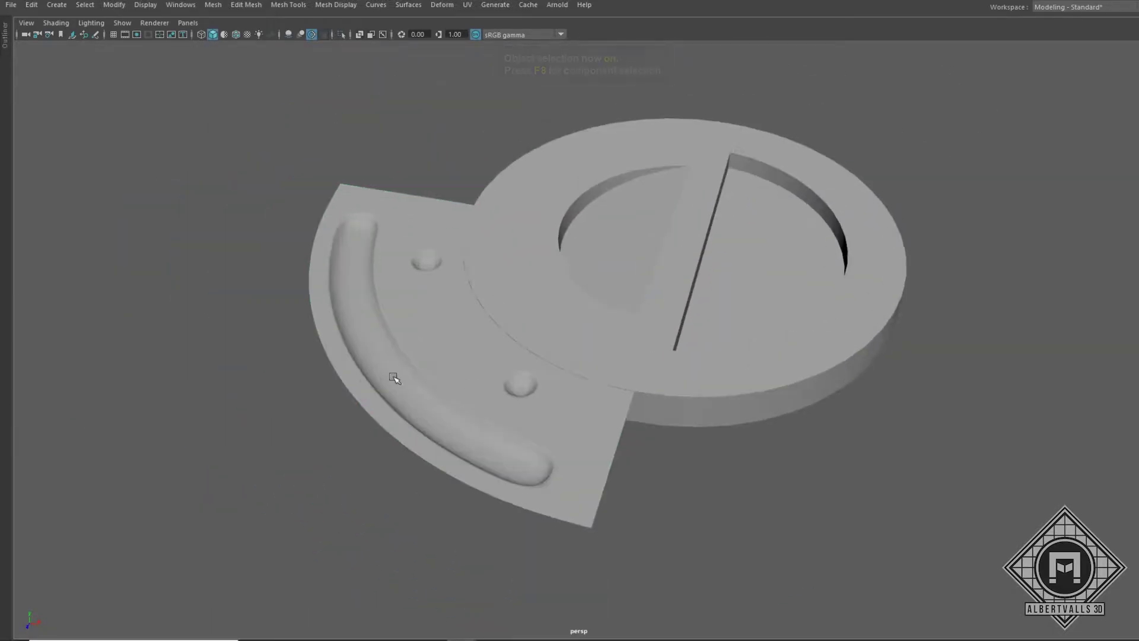
Bevel and crease the groove and socket edges, then view the quarter panel from above.
key(F10)
key(F8)
scroll(354, 383, up, 3)
scroll(354, 383, up, 5)
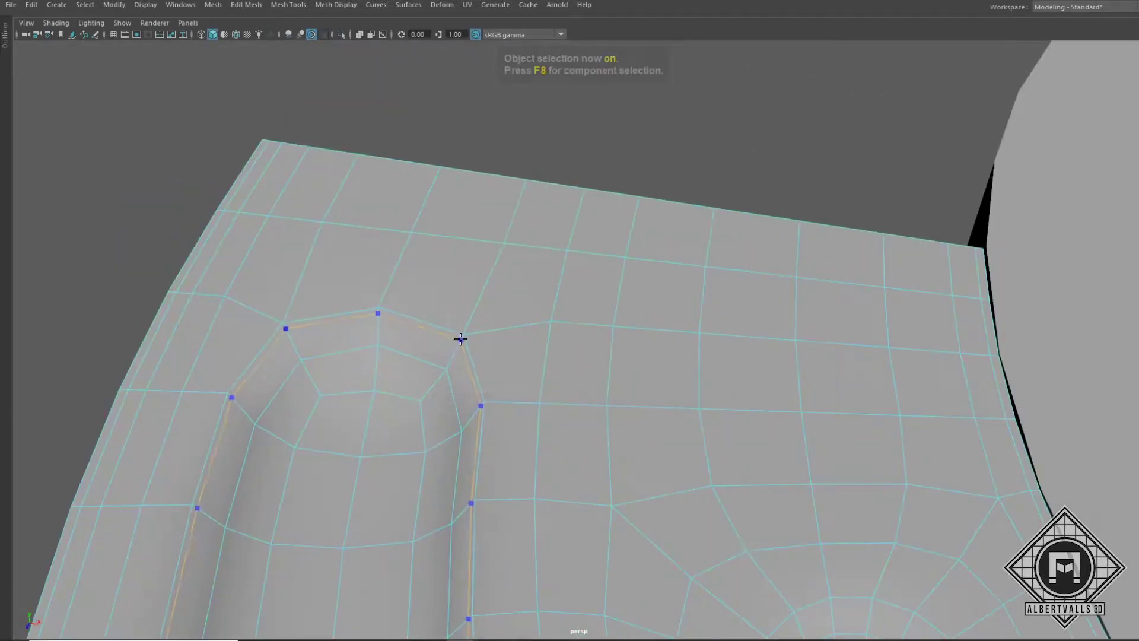
alt+drag(469, 375, 395, 318)
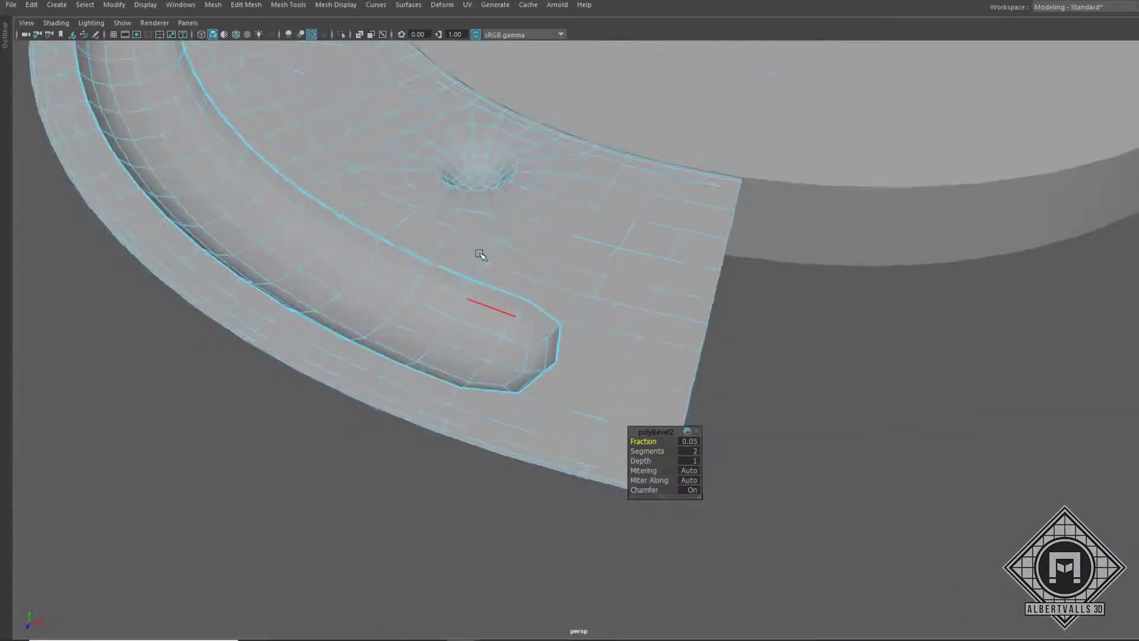
alt+right_drag(478, 254, 503, 414)
key(F8)
alt+drag(568, 213, 561, 369)
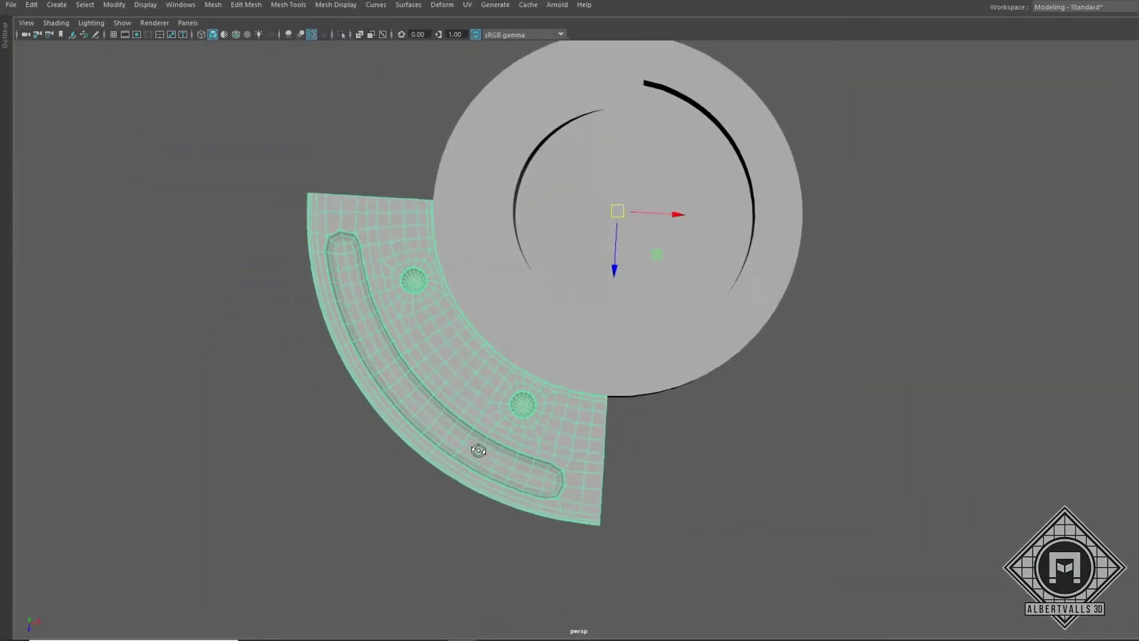
Select the outer ring in edge mode and orbit to a low side view of its rim.
key(F9)
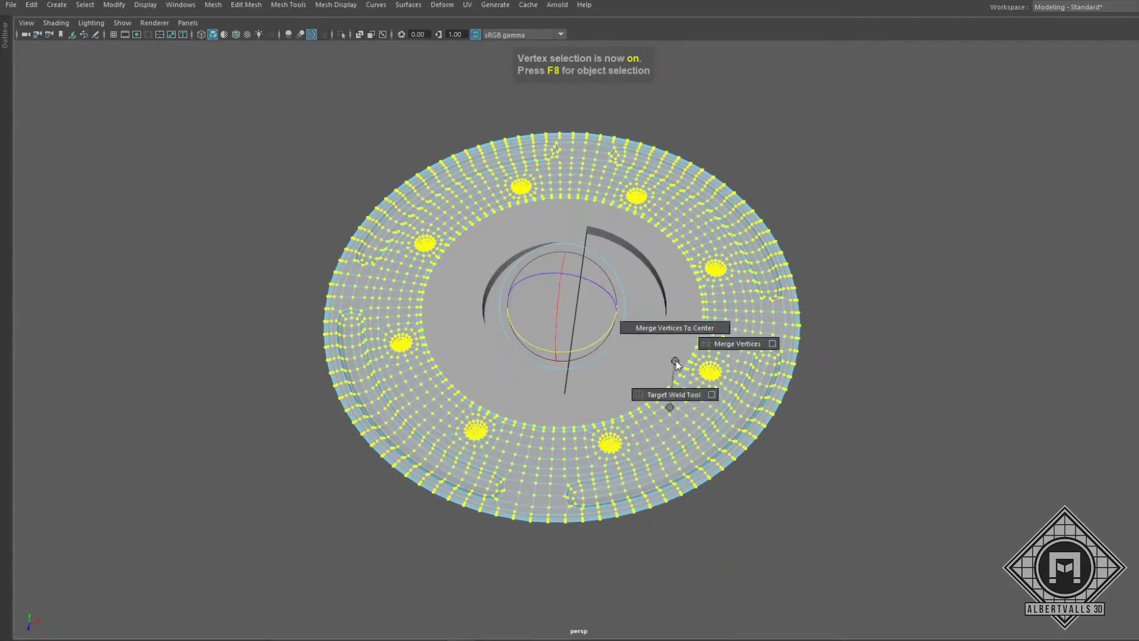
key(F11)
key(F8)
click(546, 415)
key(F10)
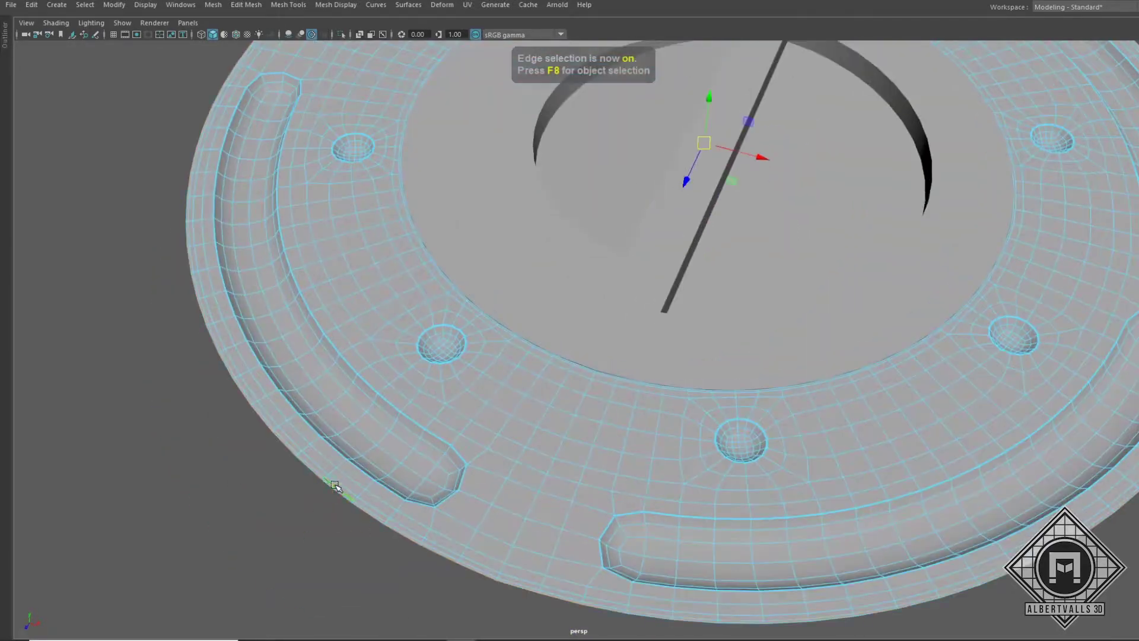
shift+right_click(594, 324)
alt+drag(640, 331, 629, 279)
scroll(490, 475, up, 3)
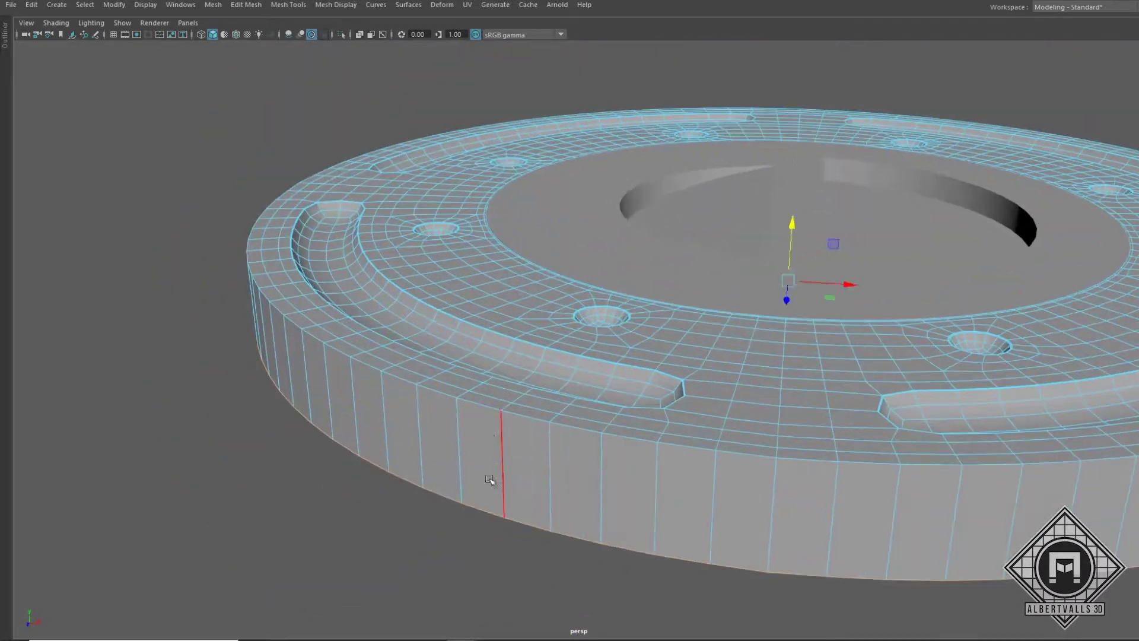
scroll(290, 465, up, 4)
Extrude the ring's inner edge loop downward into a wall.
key(F8)
scroll(416, 453, down, 5)
click(666, 315)
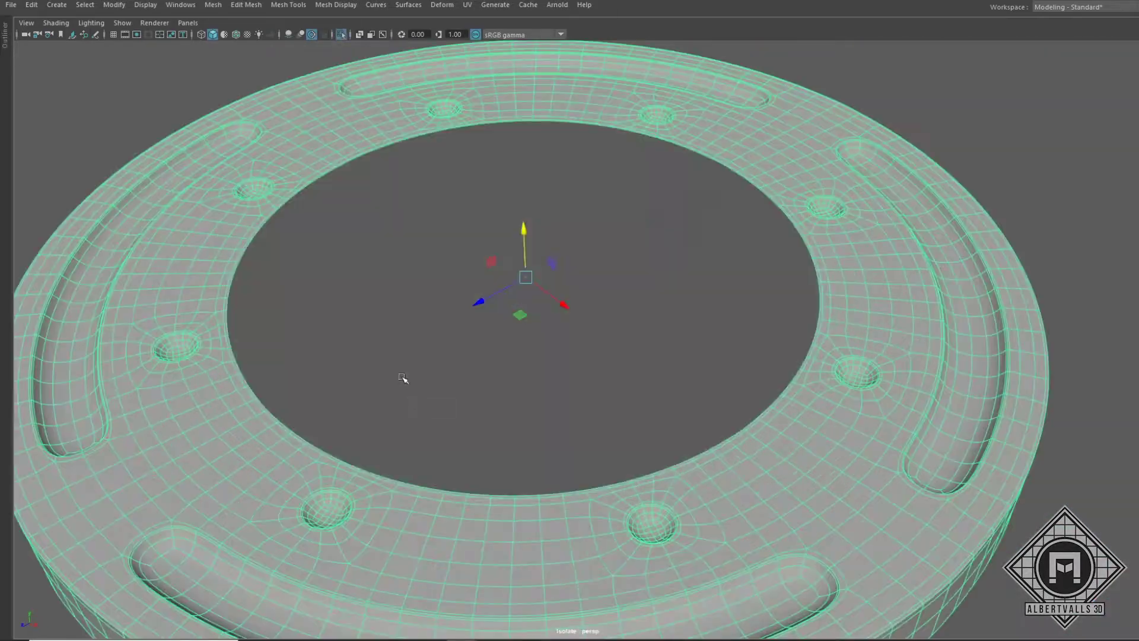
key(F10)
double_click(305, 496)
key(ctrl+e)
drag(426, 408, 425, 469)
scroll(634, 392, down, 4)
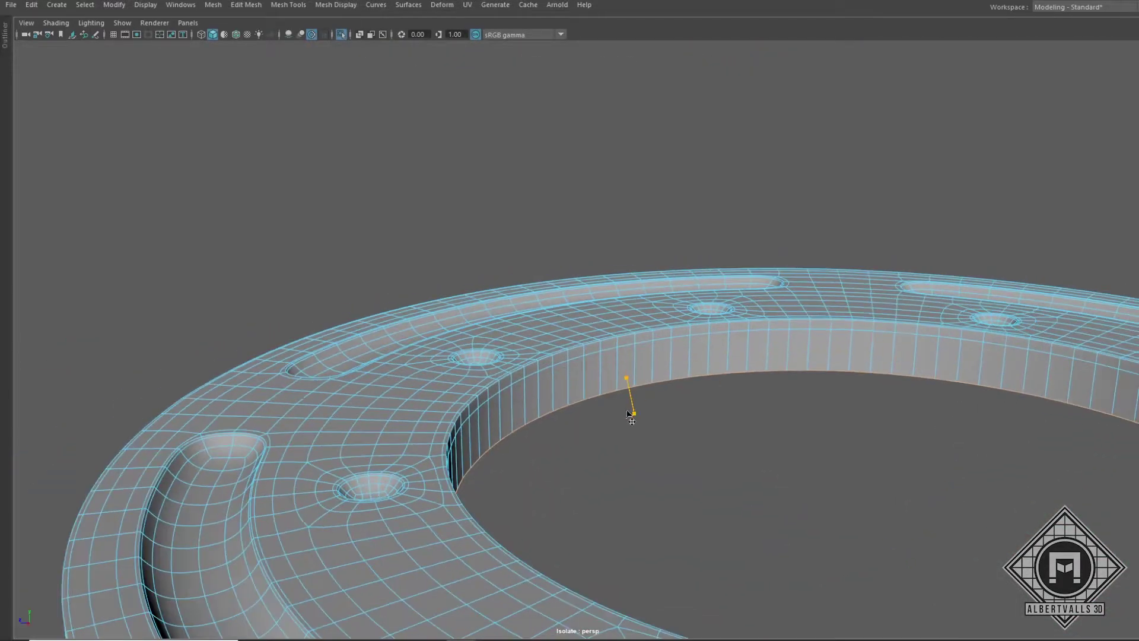
Delete the outer ring's construction history.
key(F8)
scroll(590, 261, down, 2)
shift+right_click(590, 261)
click(589, 278)
scroll(590, 279, down, 3)
Orbit to inspect the ring, then select the disc and its inner core cap.
mouse_move(594, 267)
alt+mouse_down()
mouse_move(594, 386)
mouse_move(593, 285)
alt+mouse_up()
click(415, 356)
click(569, 332)
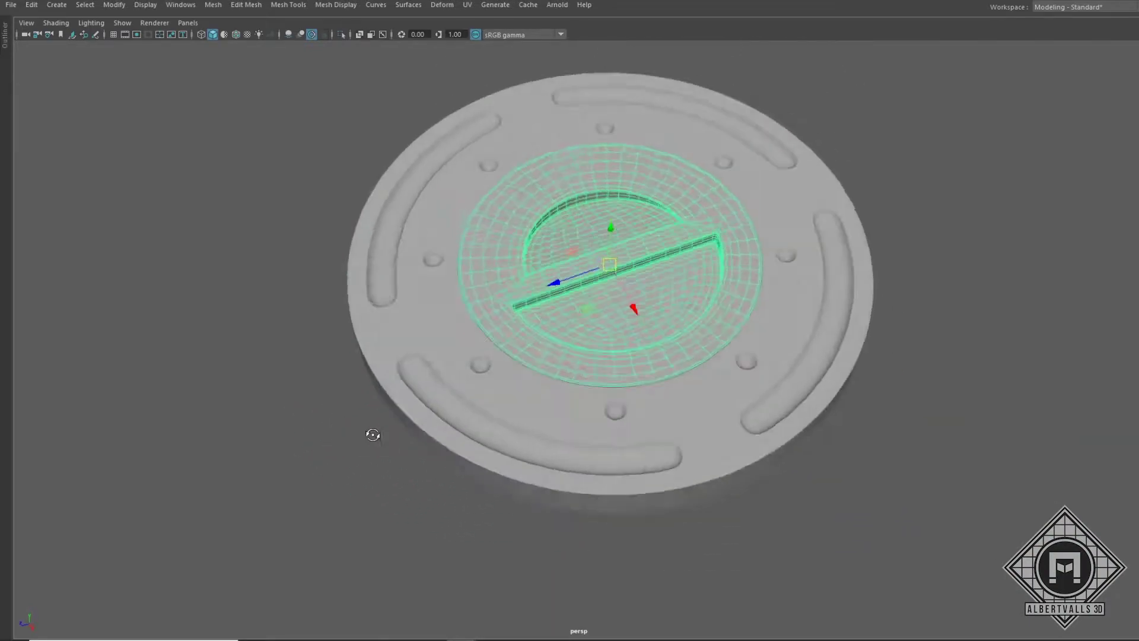
alt+drag(368, 432, 415, 367)
shift+right_click(680, 378)
Create a new polygon cylinder and smooth it into a dense disc in top view.
click(640, 380)
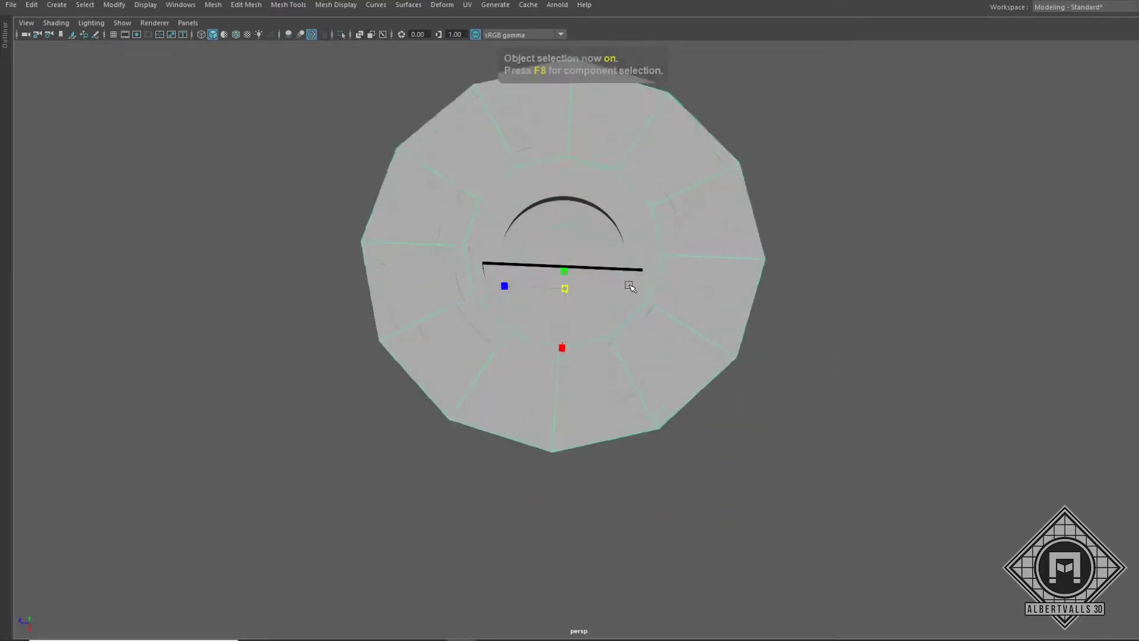
right_drag(558, 306, 559, 326)
key(4)
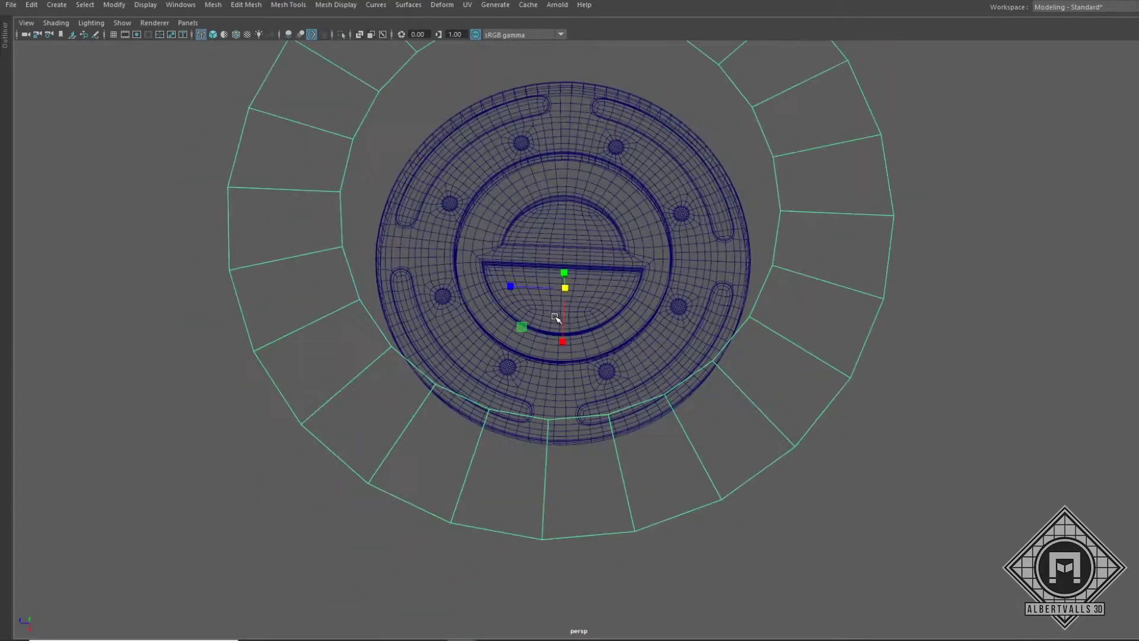
key(5)
key(F10)
drag(629, 296, 541, 332)
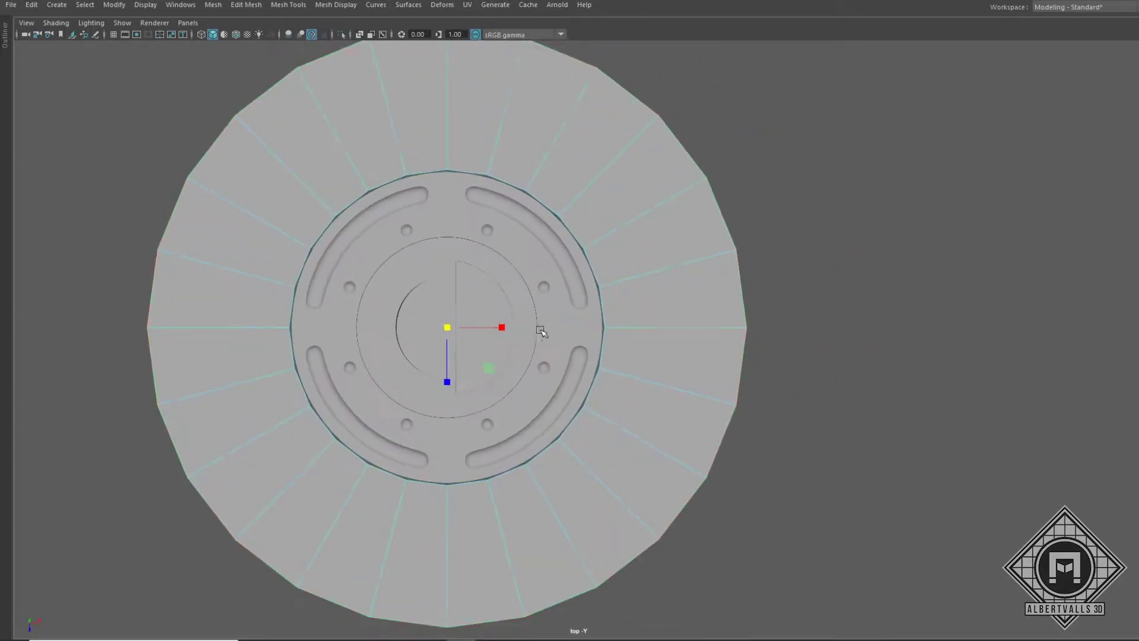
right_drag(475, 326, 475, 325)
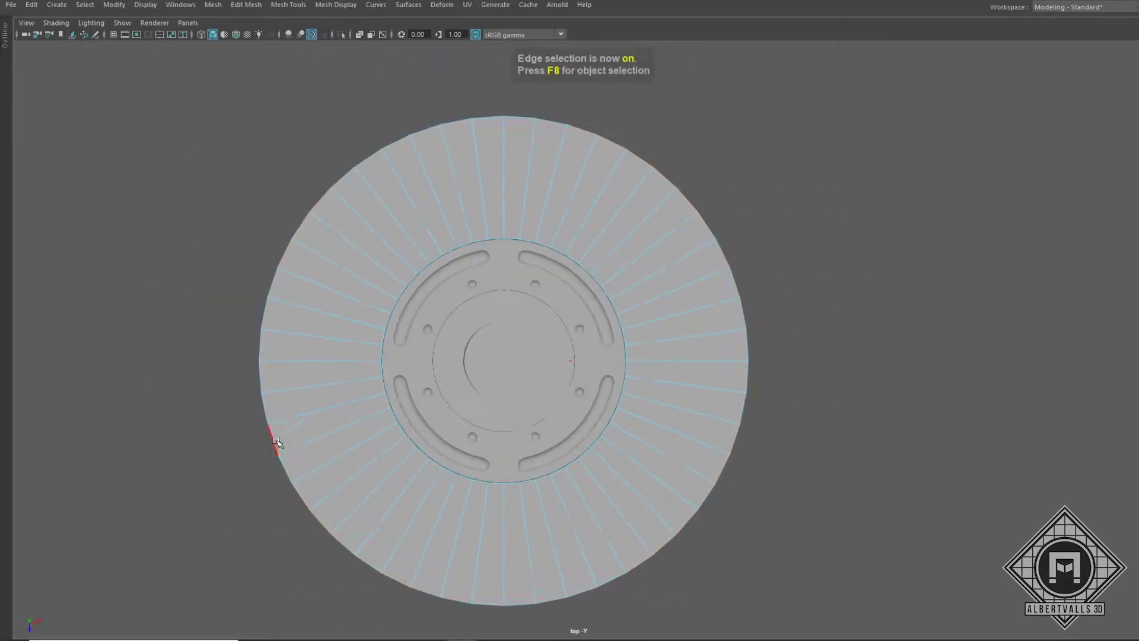
Keep only a narrow wedge of faces by inverting the selection and deleting the rest.
key(F11)
alt+middle_drag(250, 311, 334, 323)
click(334, 323)
right_drag(478, 287, 451, 404)
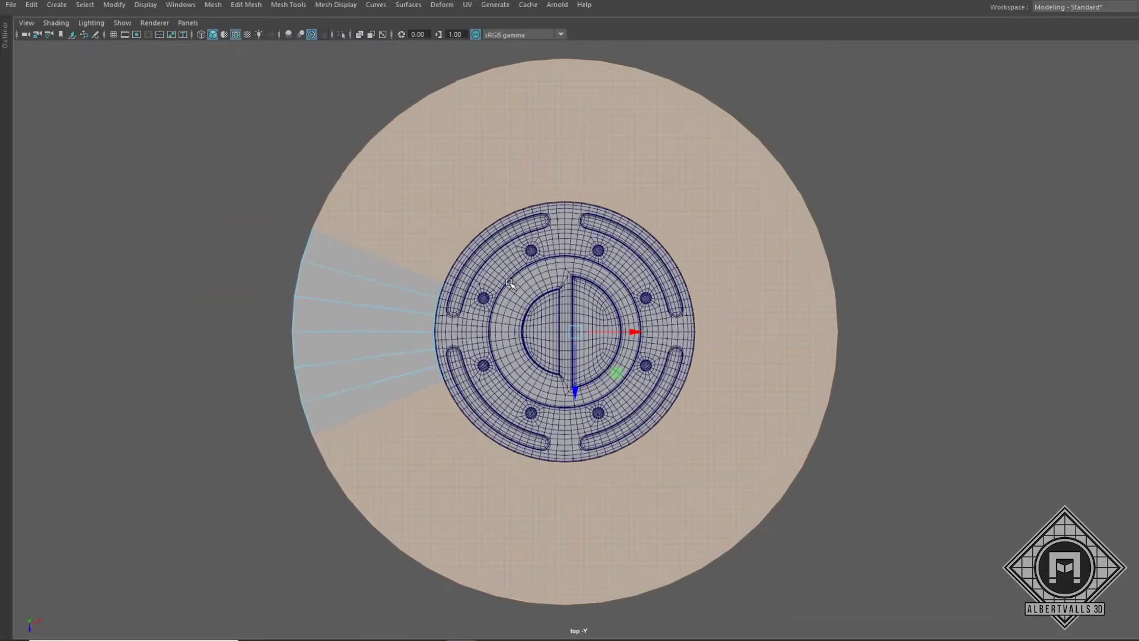
scroll(308, 356, up, 2)
key(Delete)
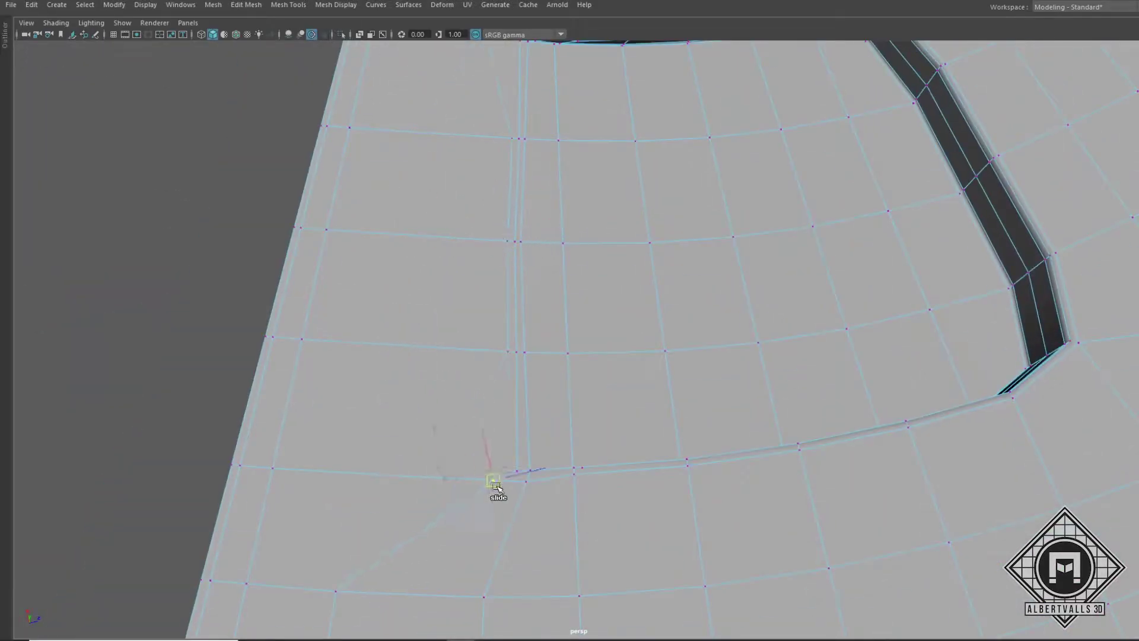
Slide the new edge loop along the wedge panel and orbit to view its recess.
scroll(497, 486, down, 5)
alt+drag(516, 255, 529, 262)
scroll(529, 262, up, 5)
key(F10)
click(486, 316)
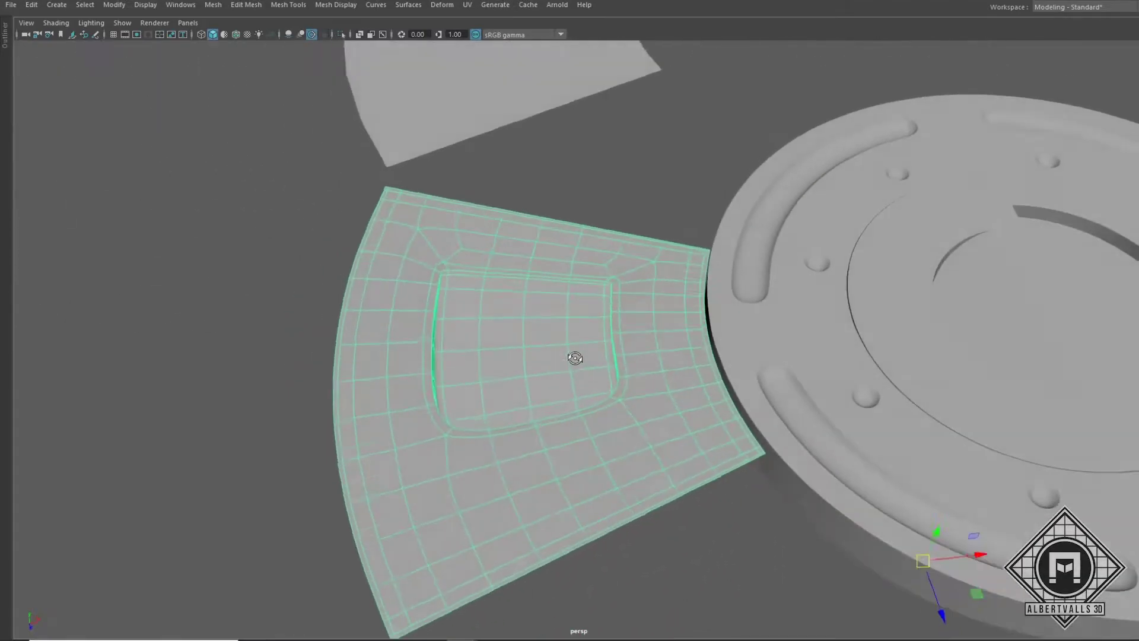
alt+drag(574, 358, 575, 339)
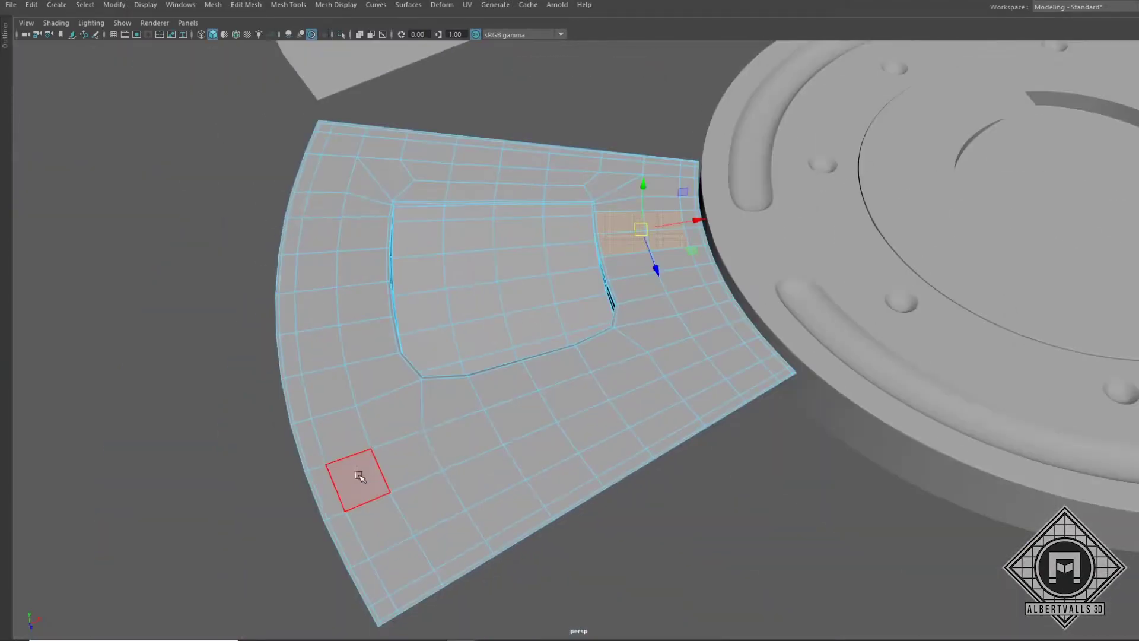
Circularize the chosen wedge faces into round sockets, then isolate the wedge panel.
shift+right_drag(552, 316, 552, 342)
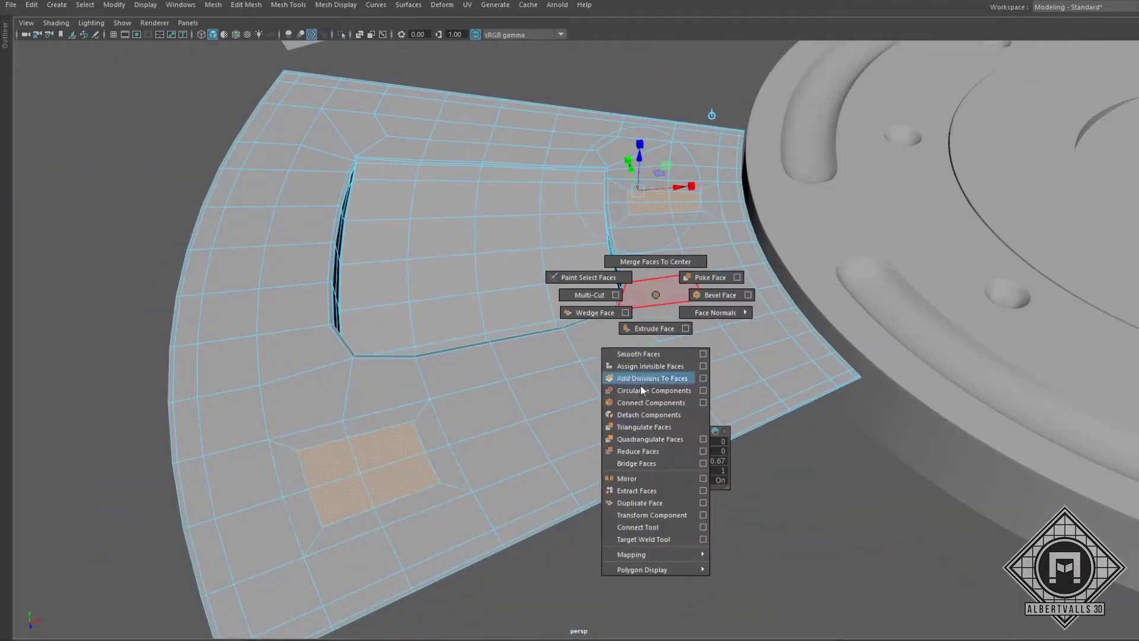
shift+right_drag(641, 390, 643, 390)
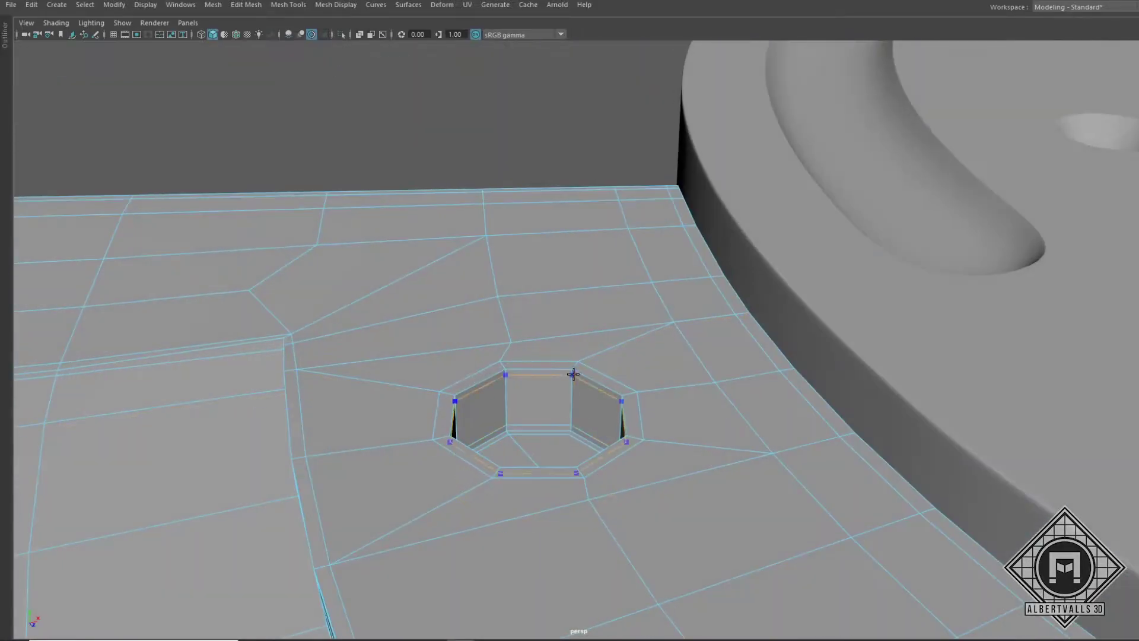
key(F8)
key(w)
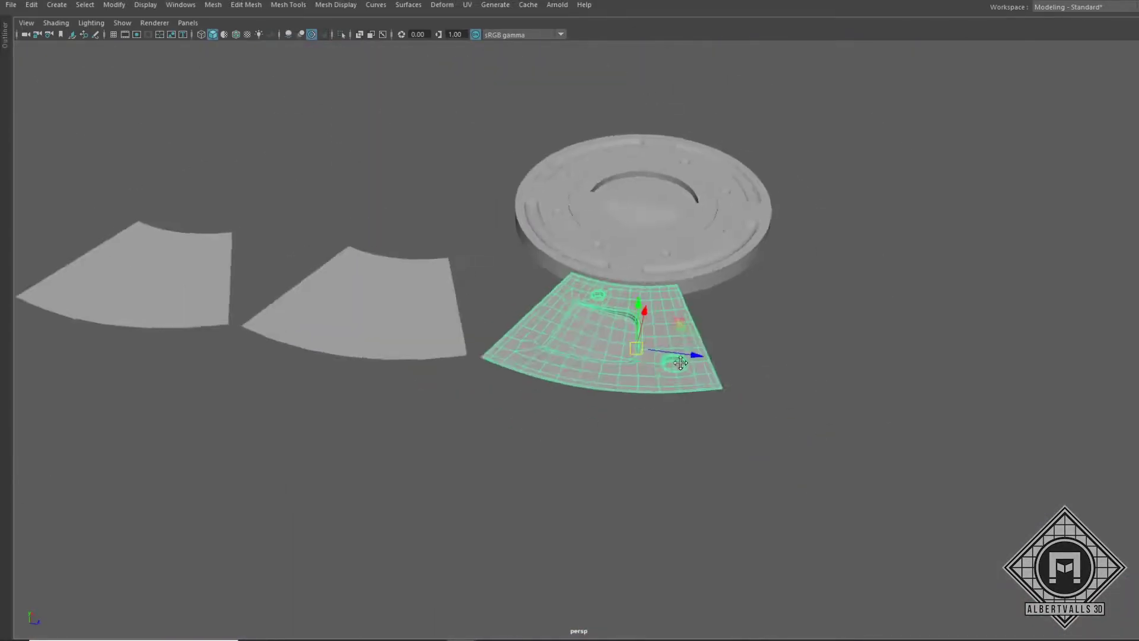
mouse_move(780, 369)
alt+mouse_down()
mouse_move(519, 307)
mouse_move(351, 362)
mouse_move(473, 362)
alt+mouse_up()
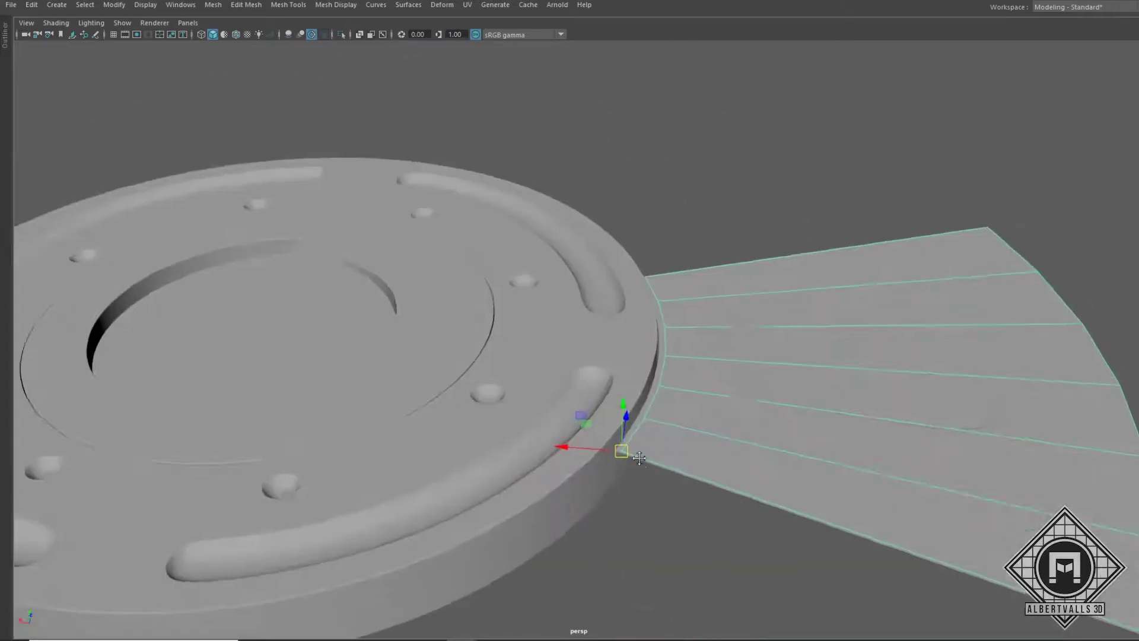
key(ctrl+1)
key(F10)
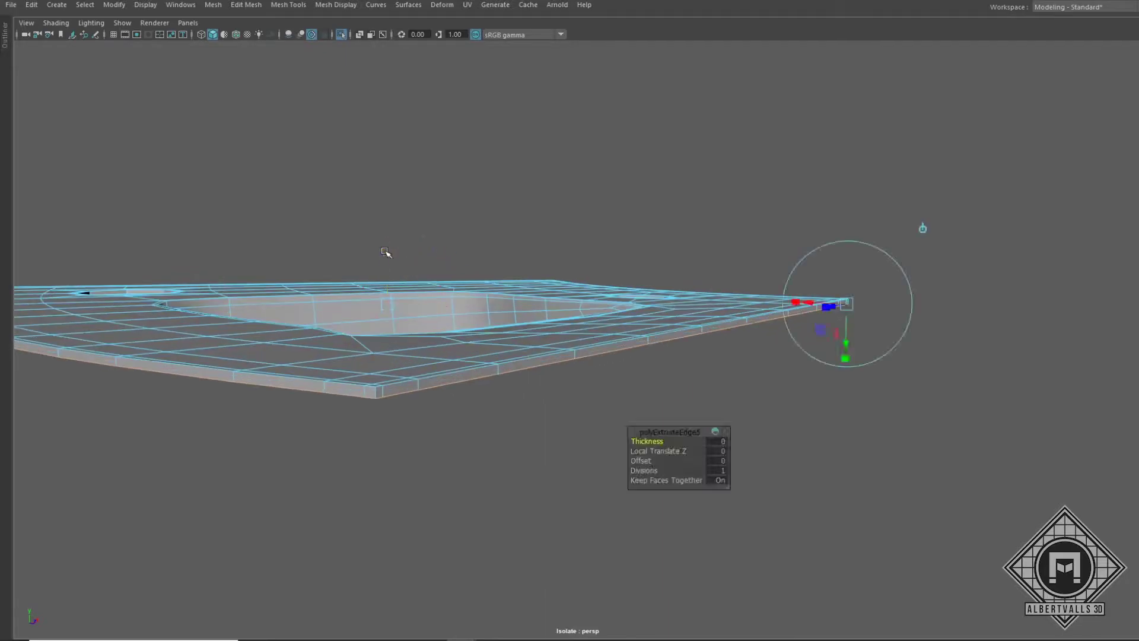
Toggle isolate view to check the wedge panel against the disc, then re-isolate the strip.
key(F8)
key(ctrl+1)
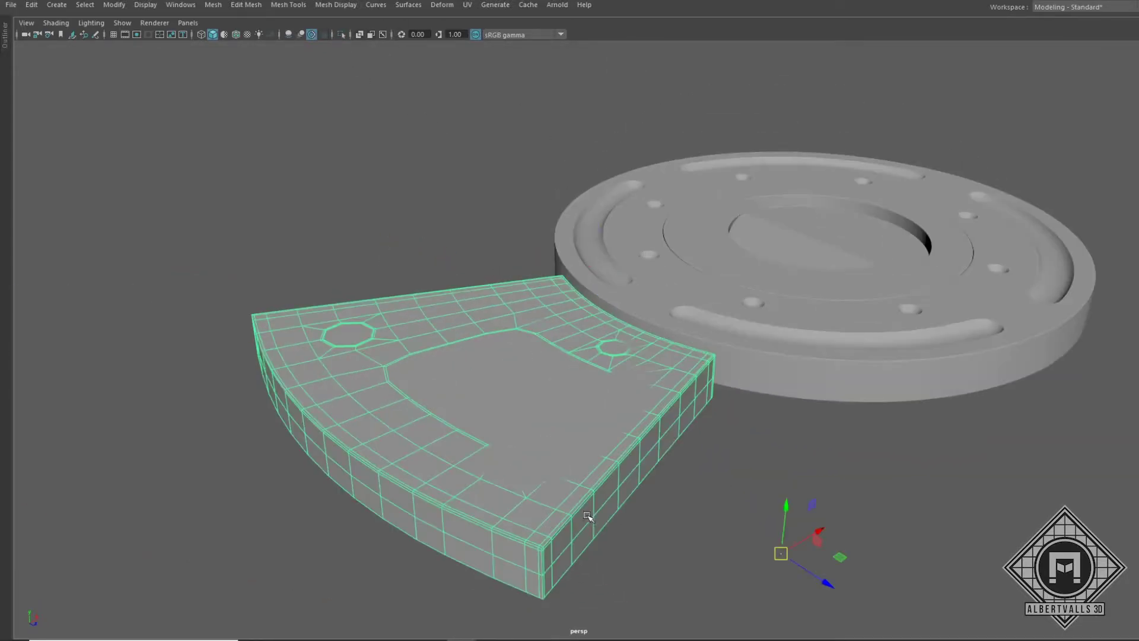
key(ctrl+1)
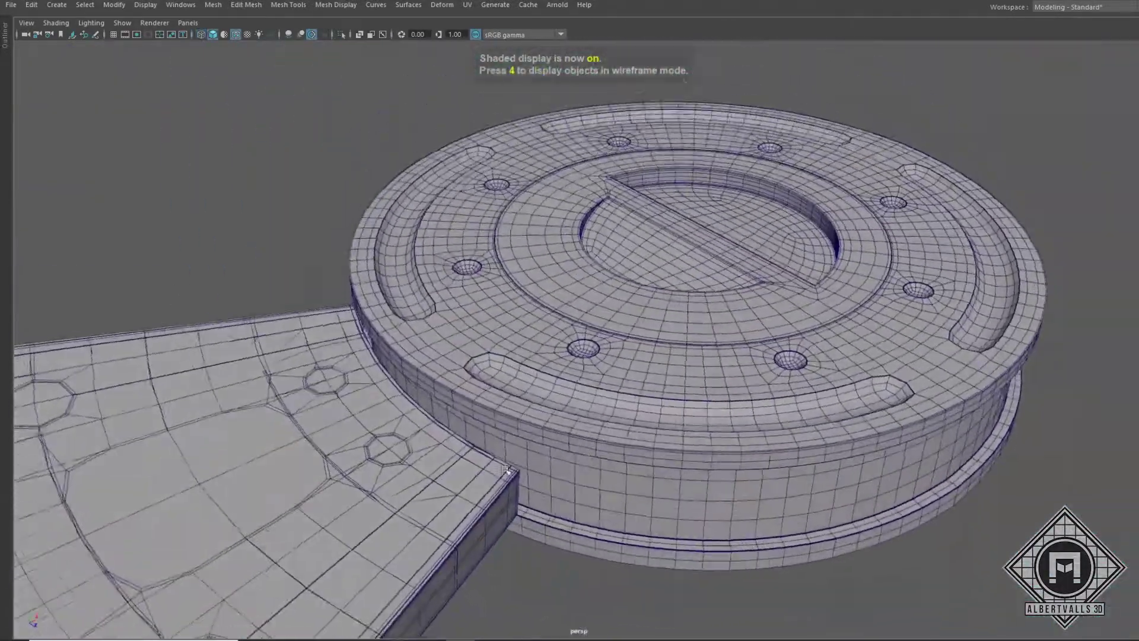
Select the flat plate, frame it, and isolate it on its own.
click(506, 468)
key(f)
key(ctrl+1)
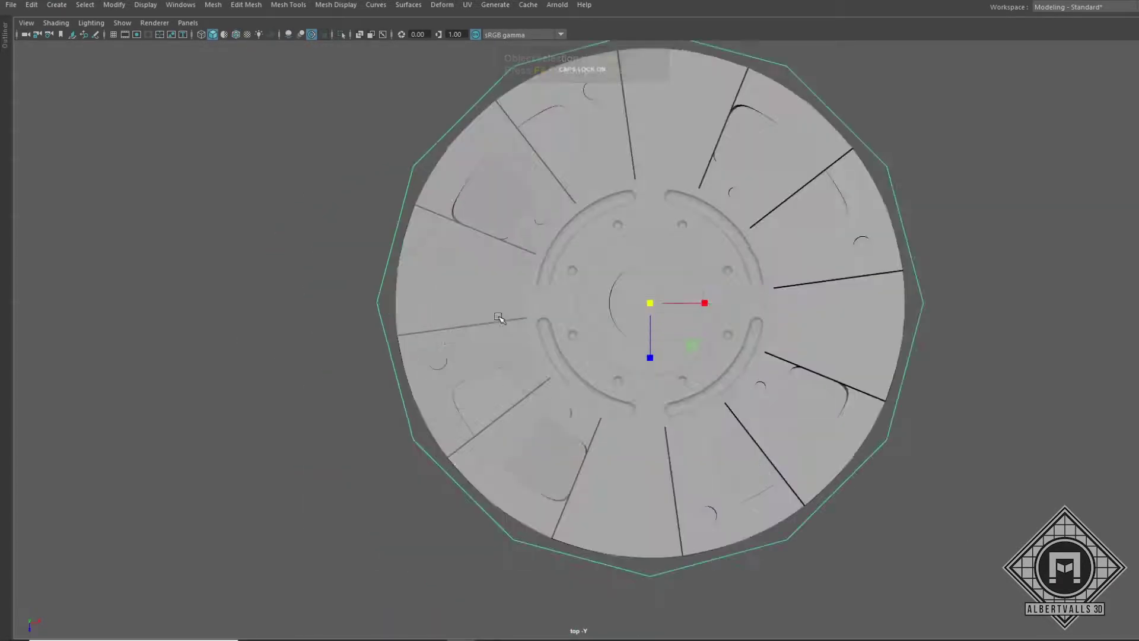
Check the flat segmented ring around the disc from above in wireframe and shaded display.
key(4)
shift+right_drag(542, 329, 525, 406)
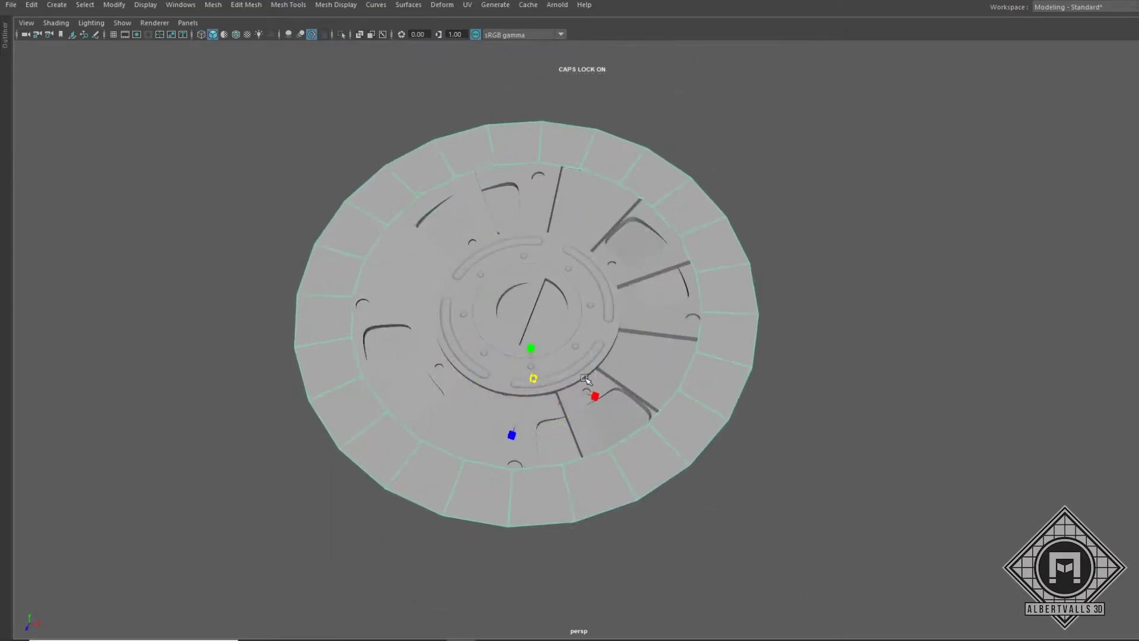
key(4)
key(5)
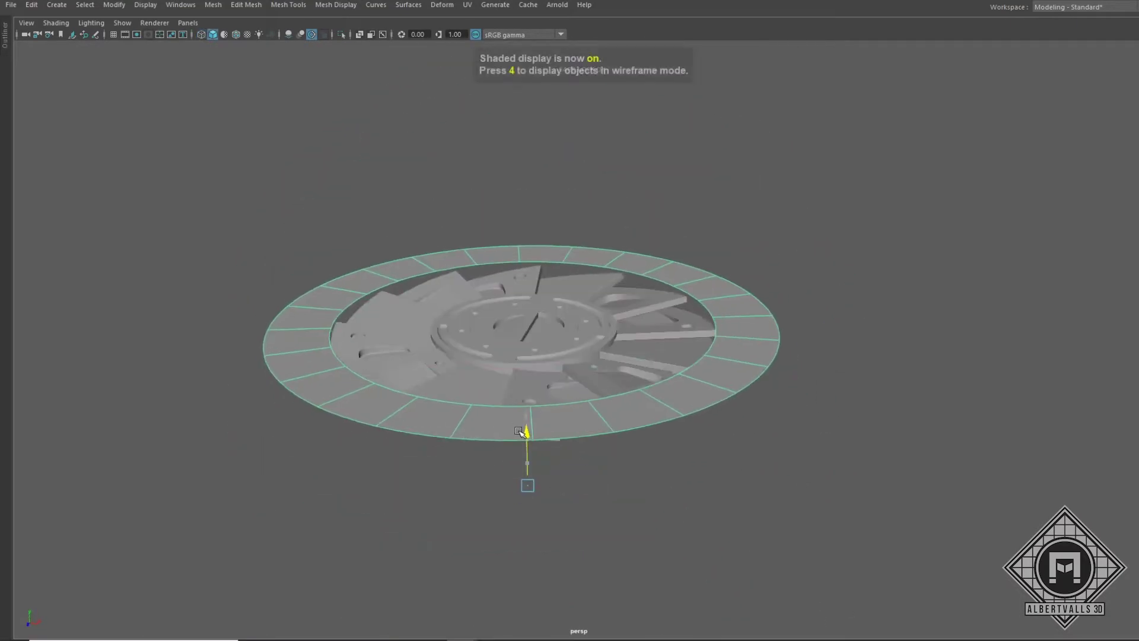
alt+drag(432, 342, 400, 379)
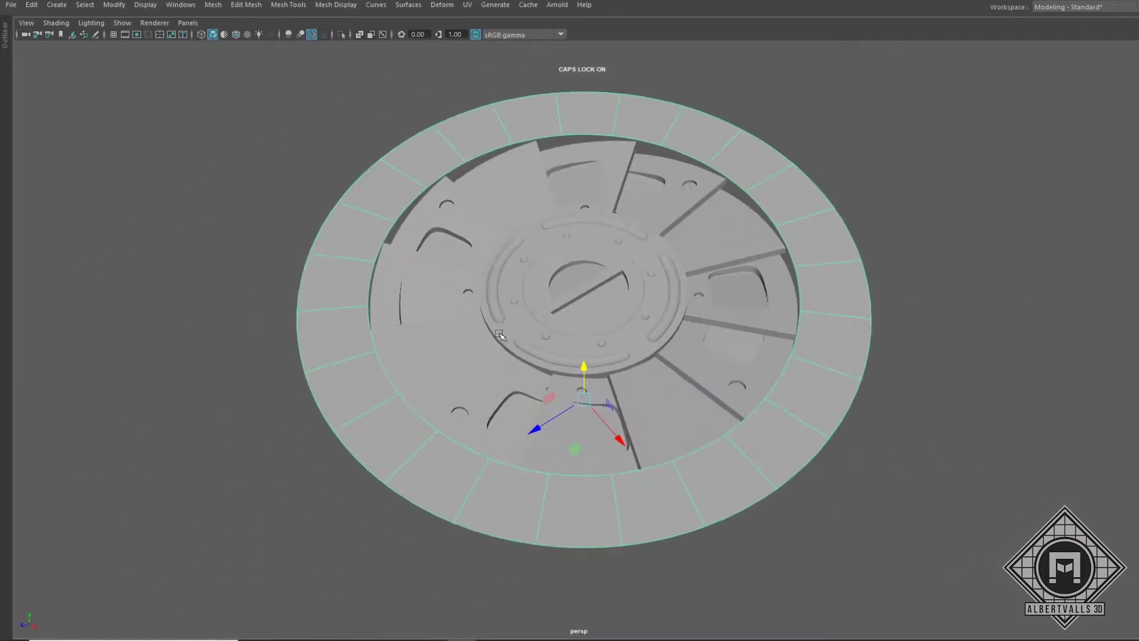
key(4)
key(F11)
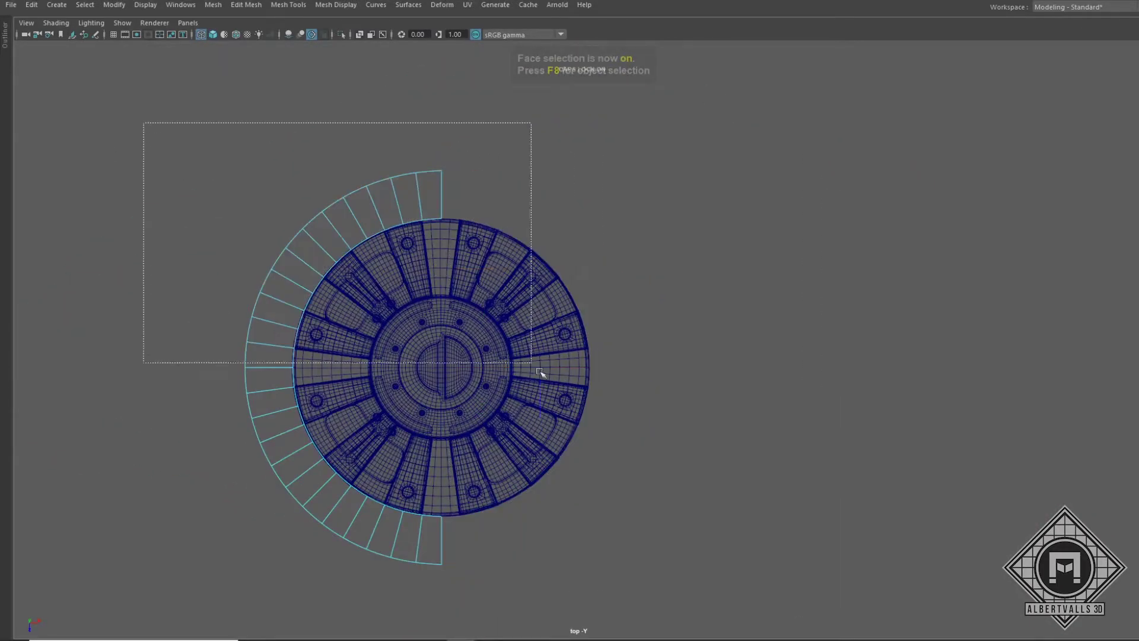
Circularize a patch of outer ring faces and extrude it into a round socket.
drag(539, 371, 539, 371)
key(5)
scroll(330, 318, up, 3)
key(F11)
scroll(325, 358, up, 1)
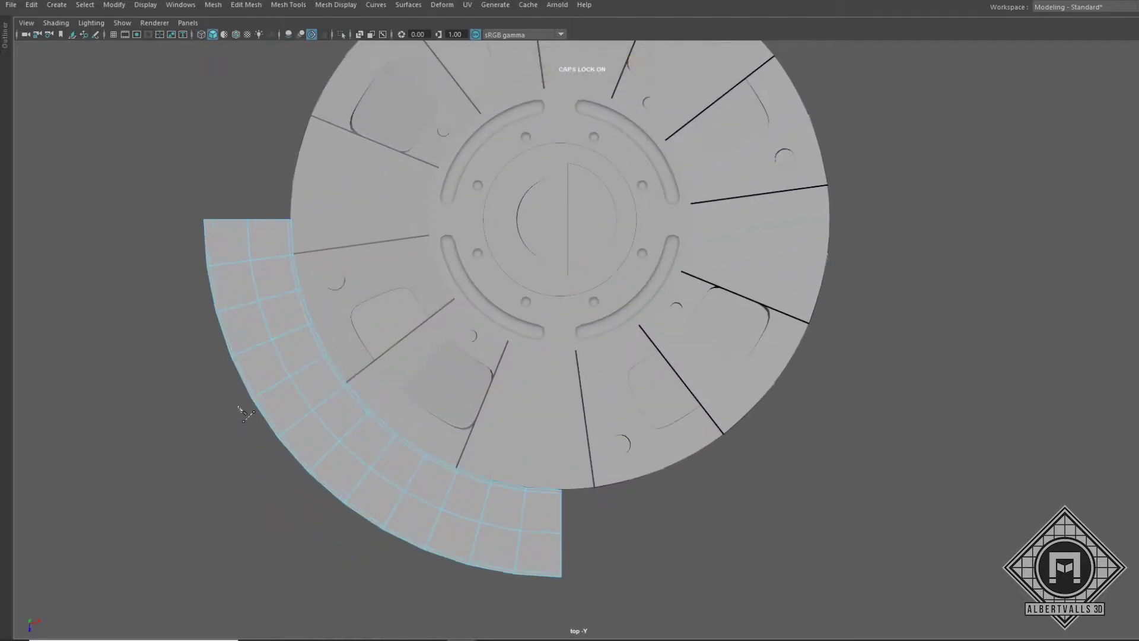
shift+click(453, 501)
shift+right_drag(452, 501, 675, 433)
mouse_move(415, 451)
alt+mouse_down()
mouse_move(316, 361)
mouse_move(304, 224)
mouse_move(472, 414)
alt+mouse_up()
key(ctrl+e)
Extrude the ring's border edges downward to thicken it into a deep rim.
key(F10)
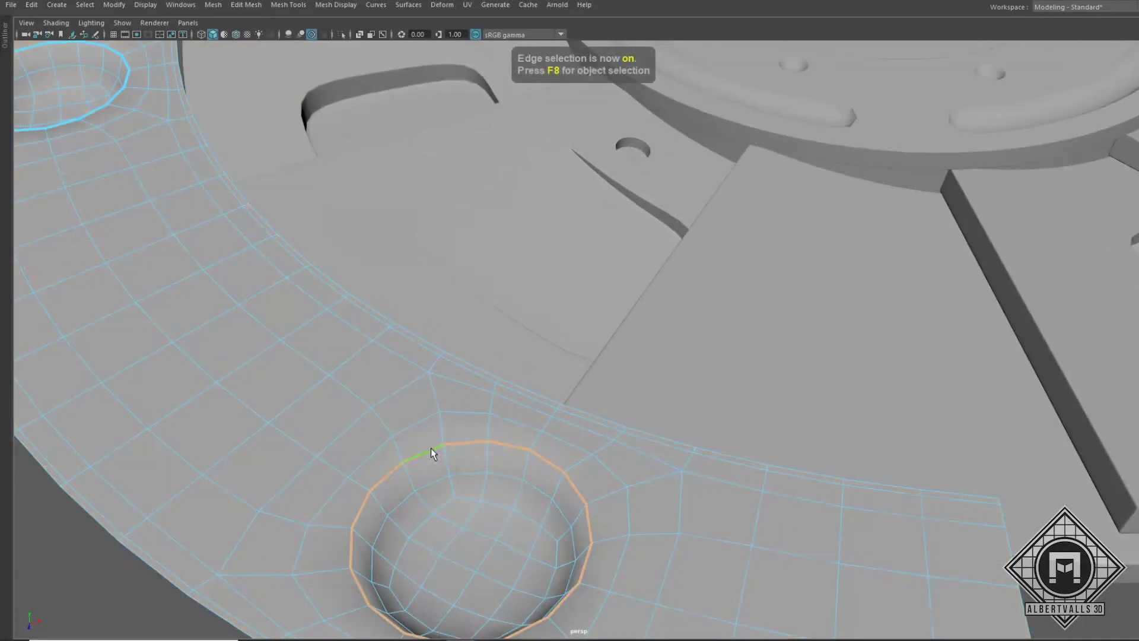
key(F8)
scroll(619, 443, down, 10)
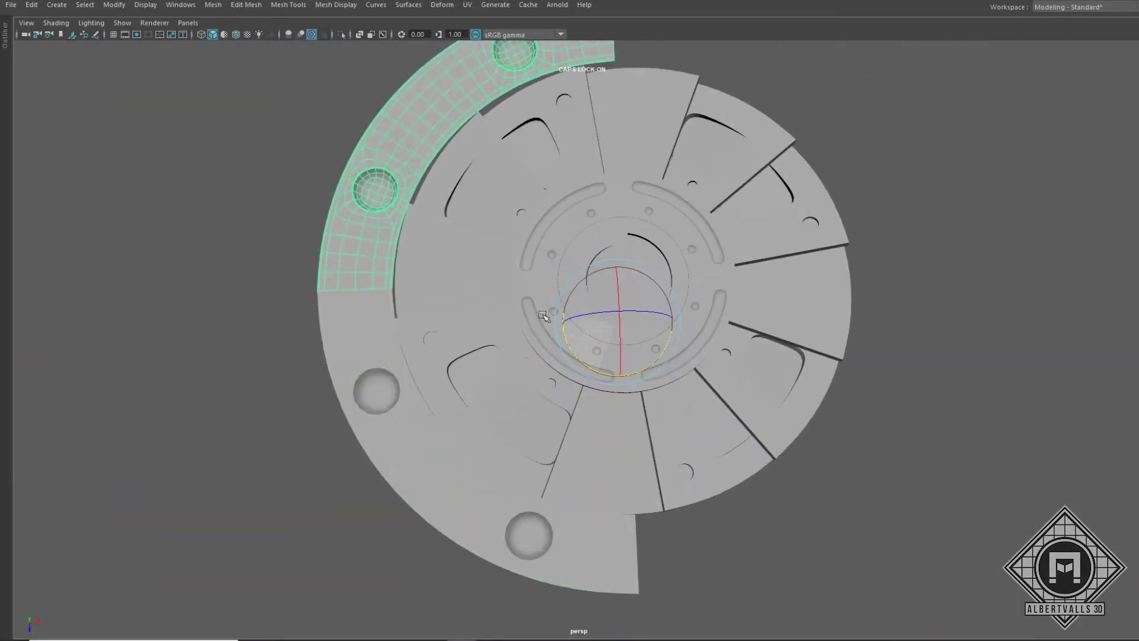
alt+drag(620, 443, 592, 364)
key(F9)
key(F10)
alt+drag(712, 418, 919, 378)
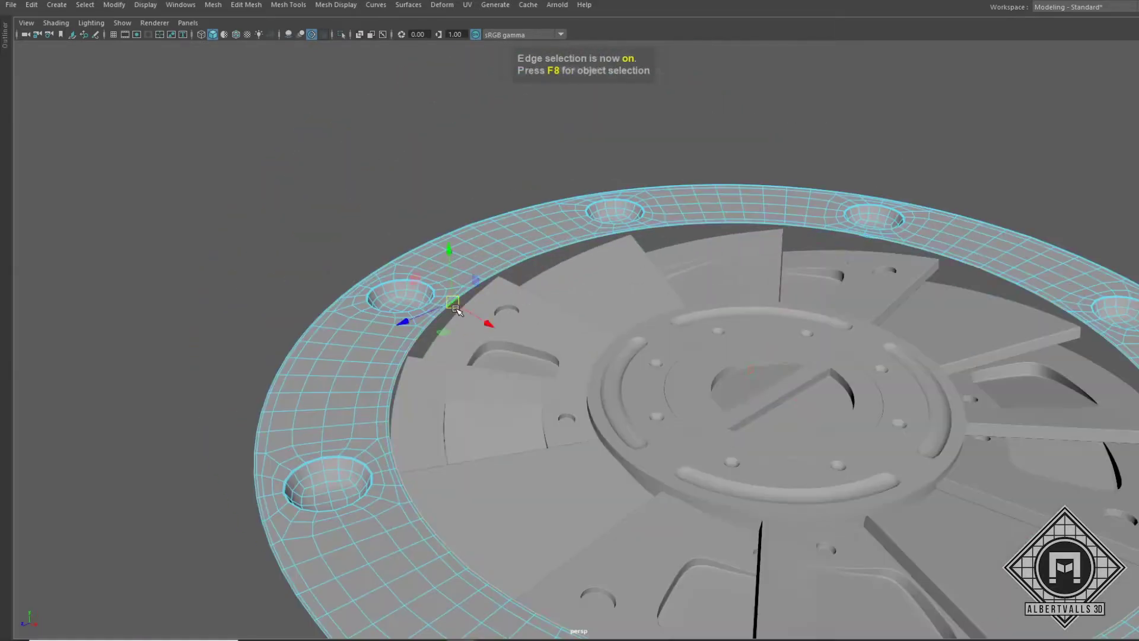
scroll(918, 378, up, 3)
key(F8)
scroll(701, 193, down, 10)
key(F10)
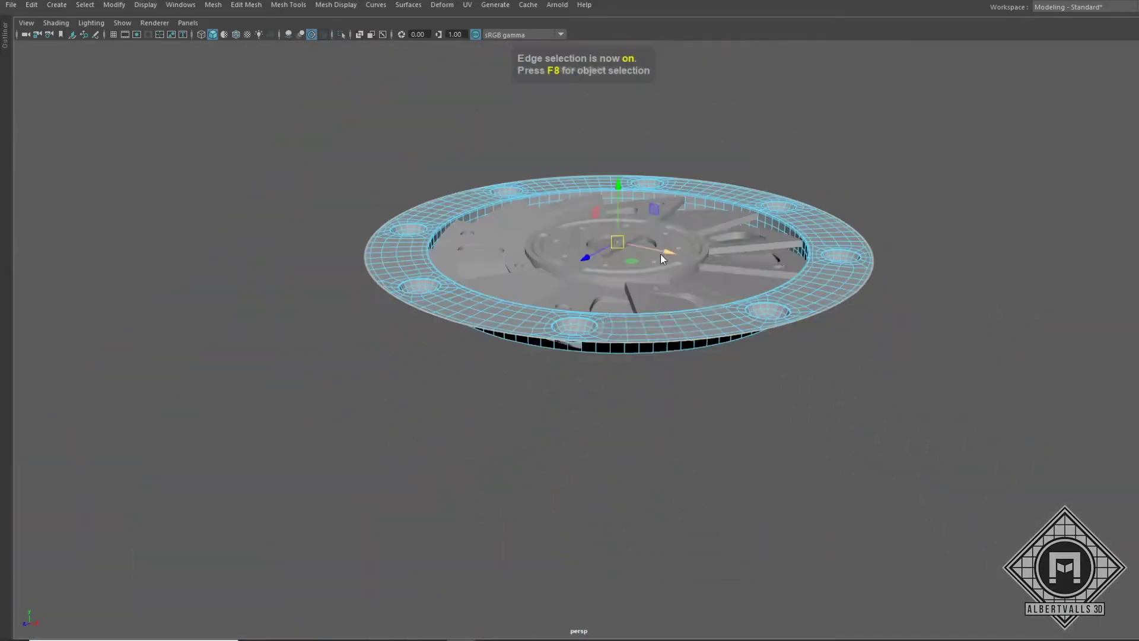
mouse_move(661, 254)
alt+mouse_down()
mouse_move(667, 217)
mouse_move(628, 320)
mouse_move(625, 305)
mouse_move(490, 402)
mouse_move(605, 267)
mouse_move(437, 358)
alt+mouse_up()
scroll(668, 217, up, 2)
Orbit around the disc's underside and top, then bevel a vertical rim edge.
scroll(95, 345, up, 3)
alt+drag(95, 345, 569, 402)
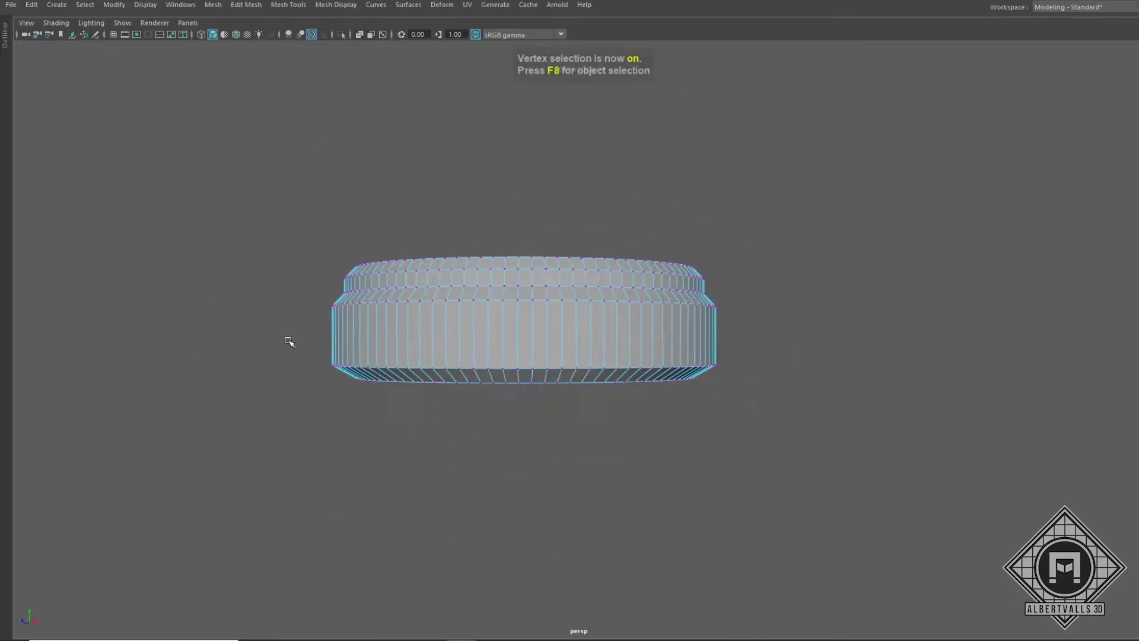
key(F8)
alt+drag(289, 343, 561, 314)
key(Caps_Lock)
alt+drag(478, 302, 480, 350)
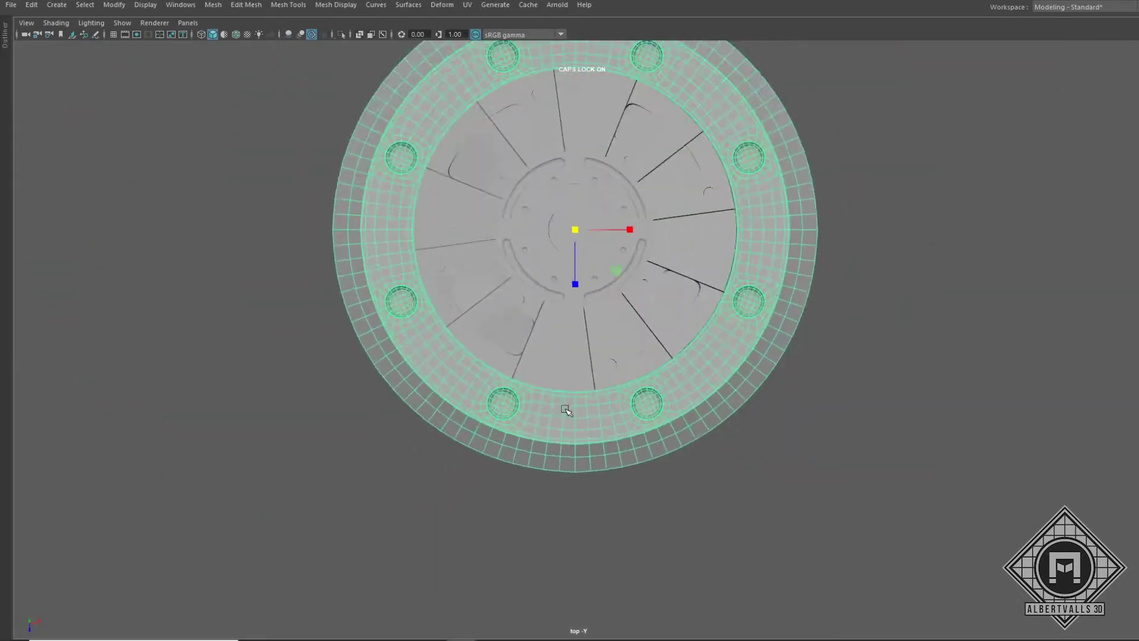
key(F10)
scroll(564, 401, up, 5)
shift+right_drag(540, 374, 569, 375)
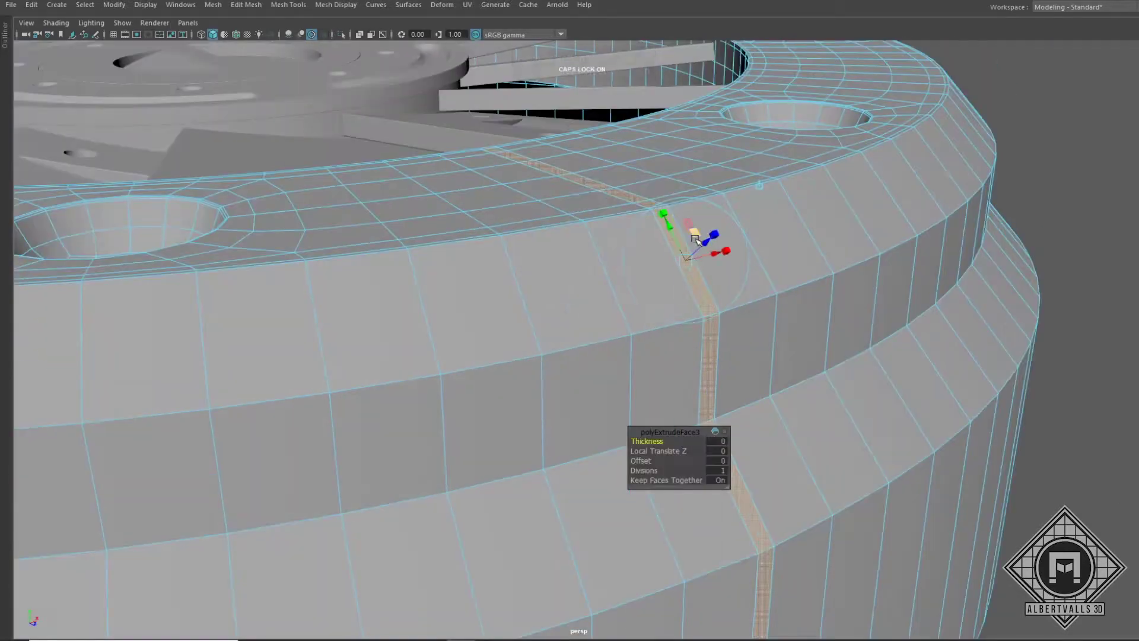
Orbit around the rim to inspect the seam strip from the side and above.
mouse_move(696, 239)
alt+mouse_down()
mouse_move(611, 318)
mouse_move(469, 209)
alt+mouse_up()
key(F11)
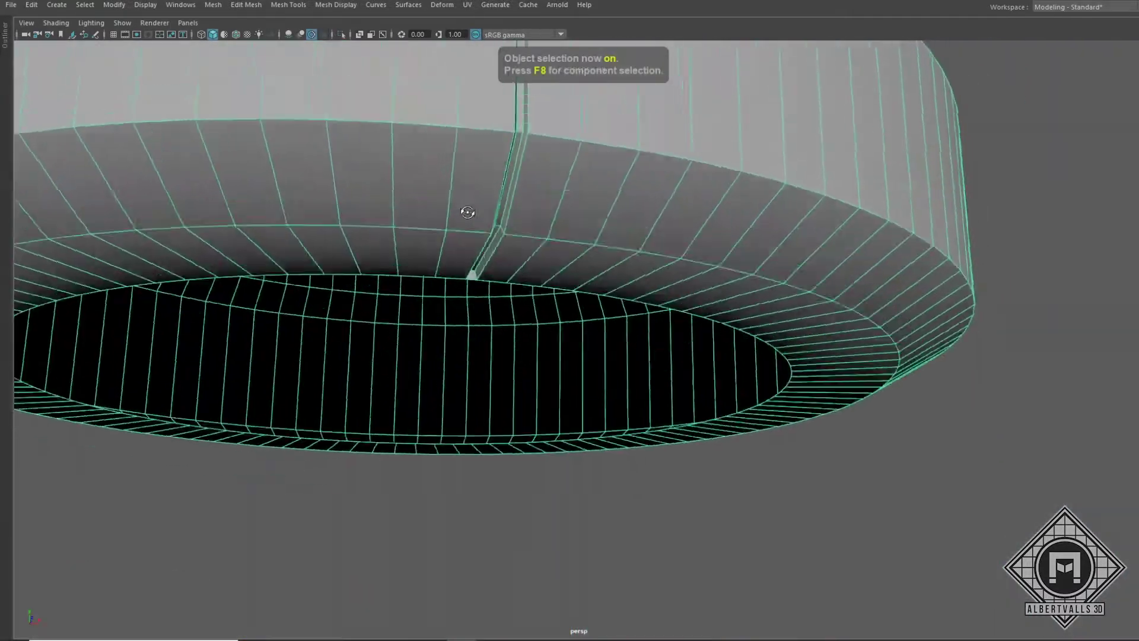
alt+drag(446, 343, 376, 315)
key(F10)
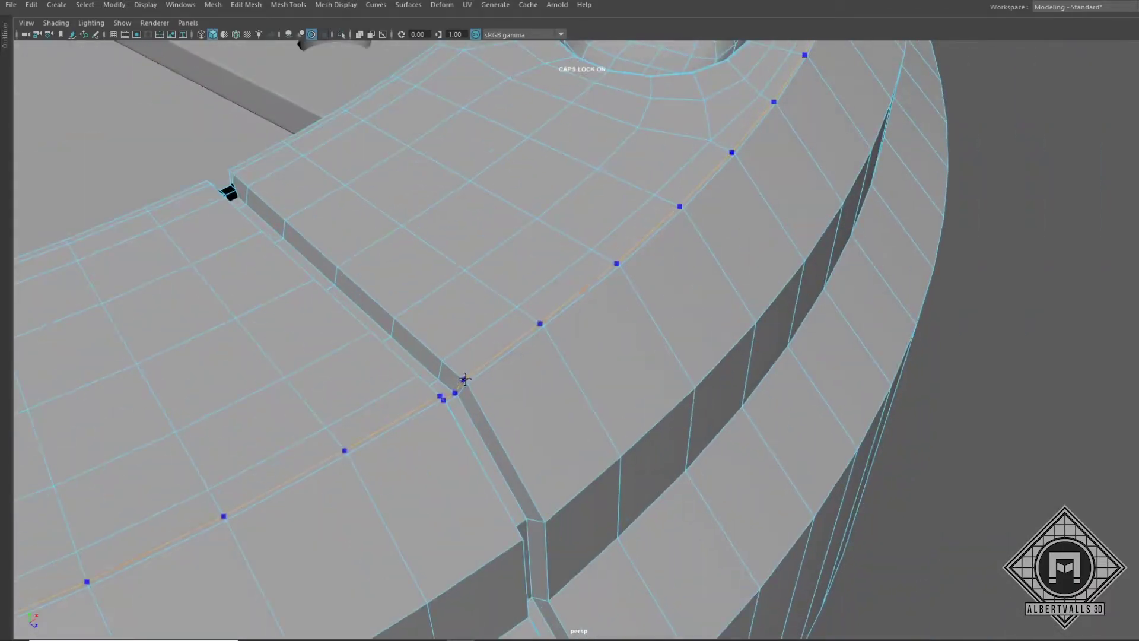
mouse_move(464, 380)
alt+mouse_down()
mouse_move(910, 376)
mouse_move(690, 328)
mouse_move(351, 325)
mouse_move(575, 310)
mouse_move(539, 236)
mouse_move(303, 274)
alt+mouse_up()
scroll(302, 274, down, 10)
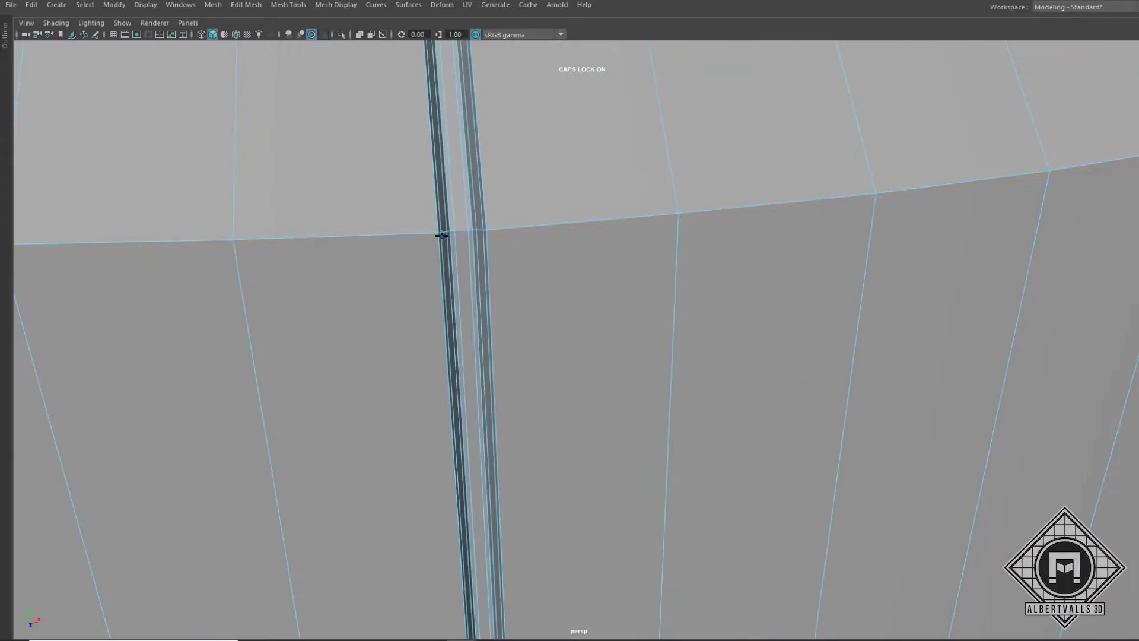
scroll(473, 331, down, 5)
mouse_move(473, 331)
alt+mouse_down()
mouse_move(498, 244)
mouse_move(538, 349)
alt+mouse_up()
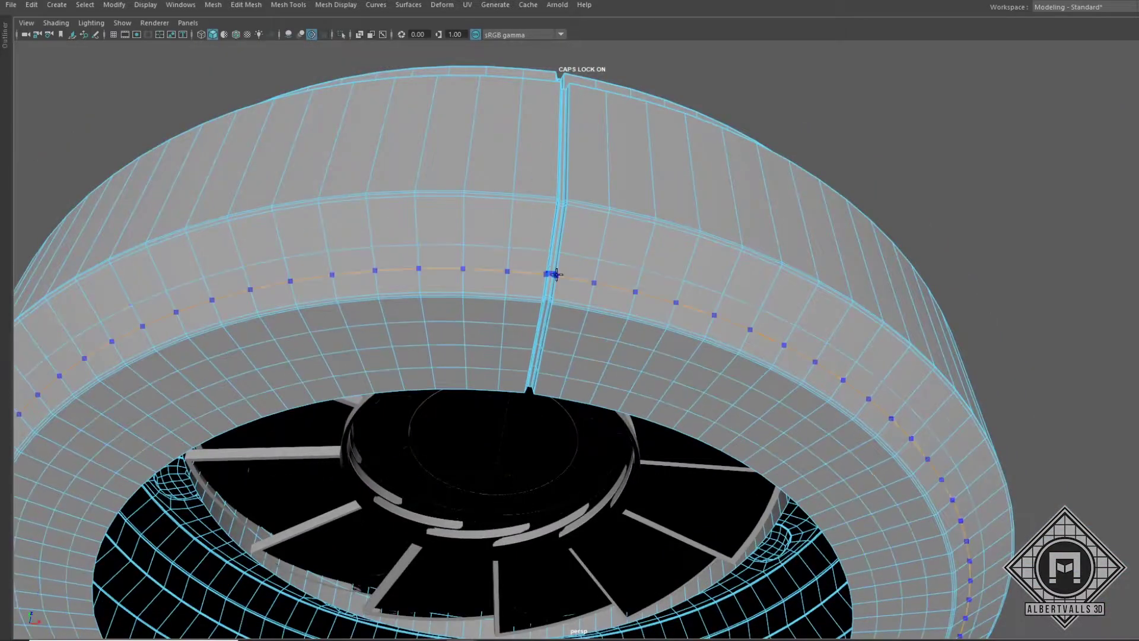
alt+drag(583, 239, 542, 310)
Delete a selected arc of rim faces and add a new polygon cylinder.
key(F8)
scroll(542, 311, down, 5)
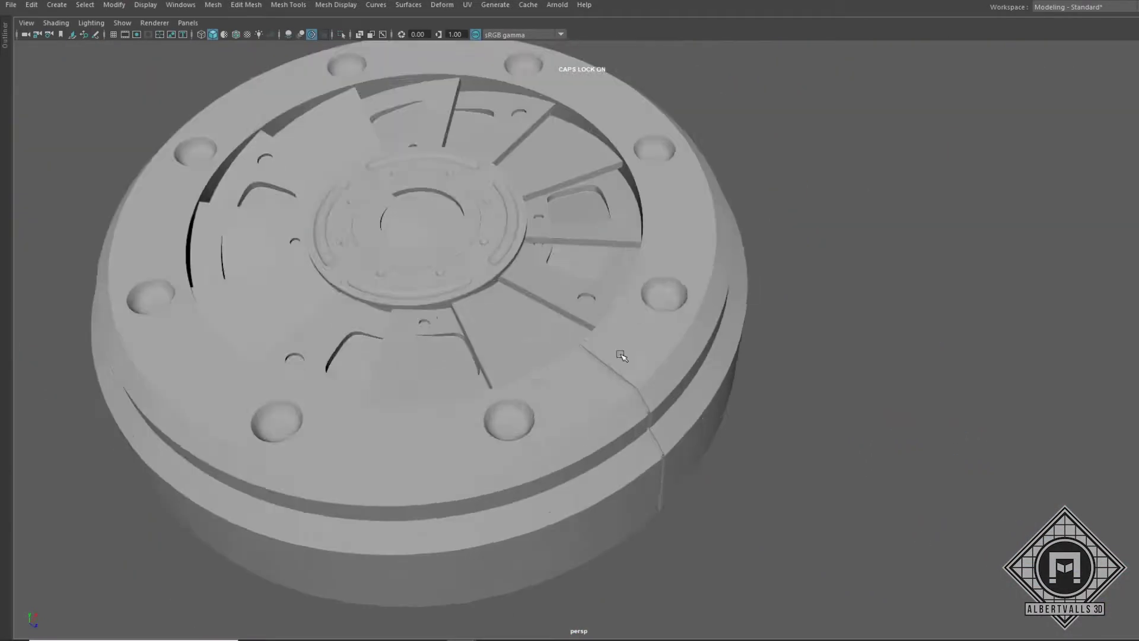
alt+drag(878, 230, 526, 284)
scroll(526, 284, up, 2)
key(F11)
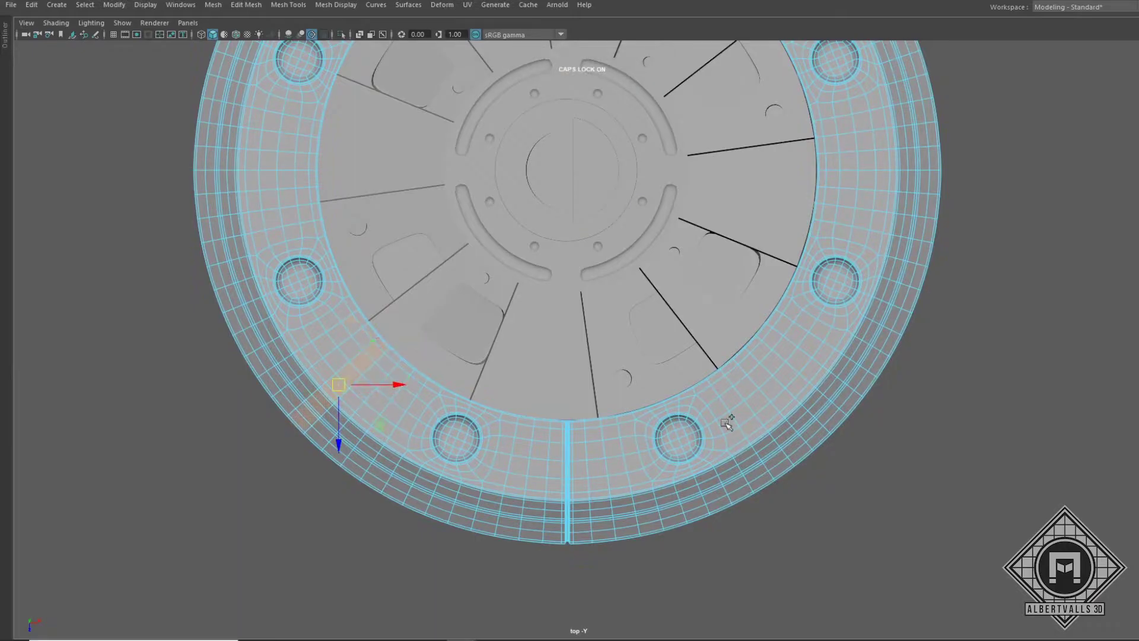
scroll(785, 380, down, 3)
key(Delete)
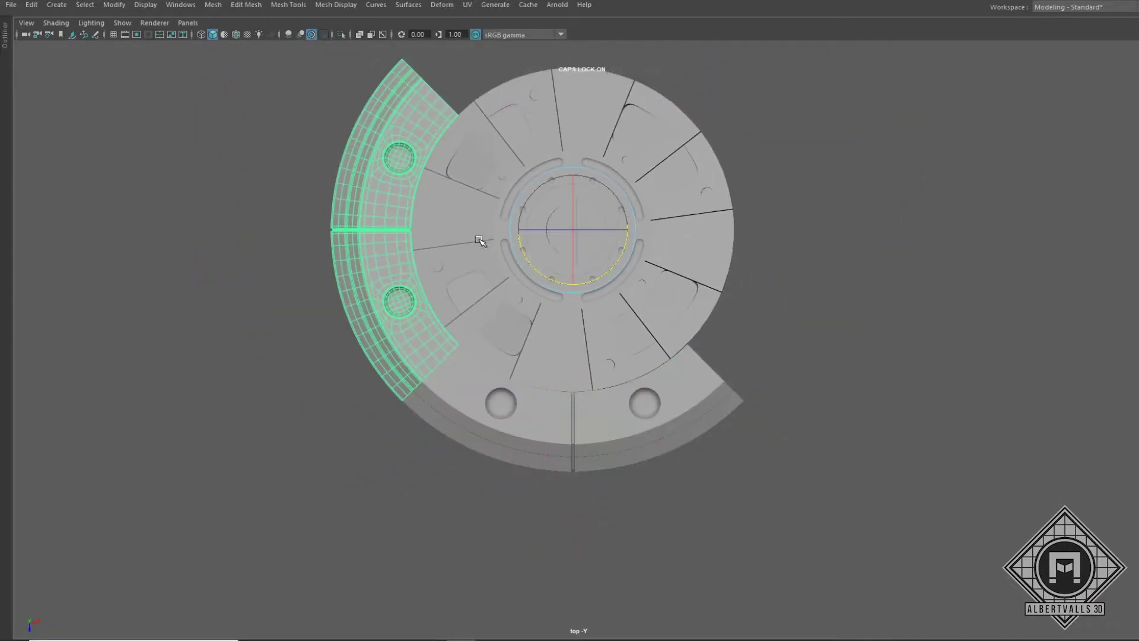
key(F8)
alt+drag(697, 331, 573, 263)
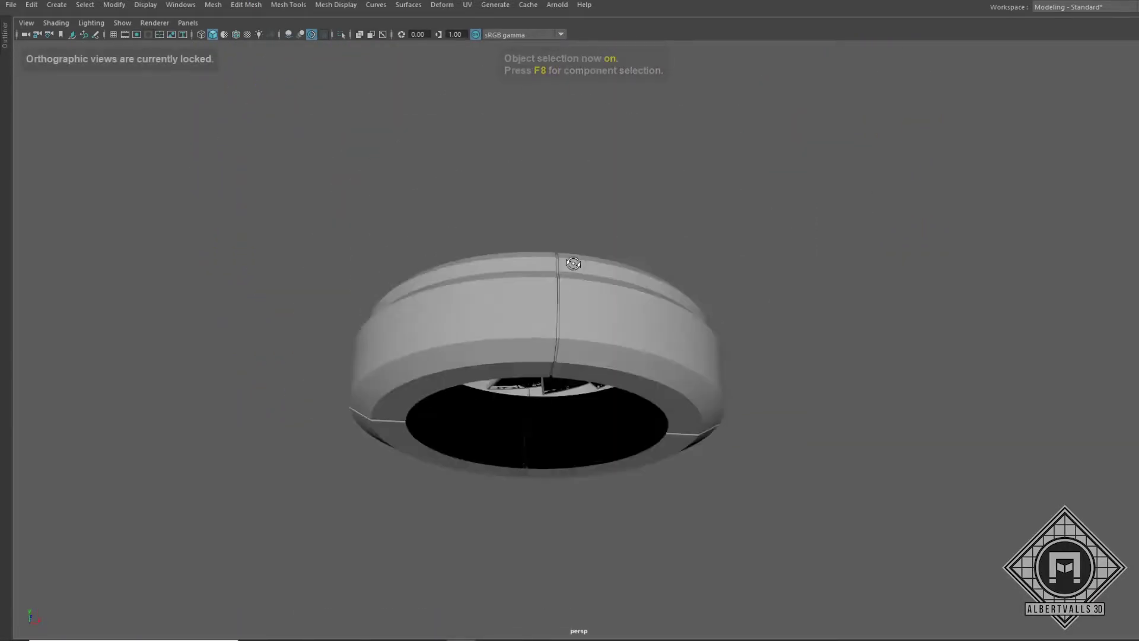
click(690, 346)
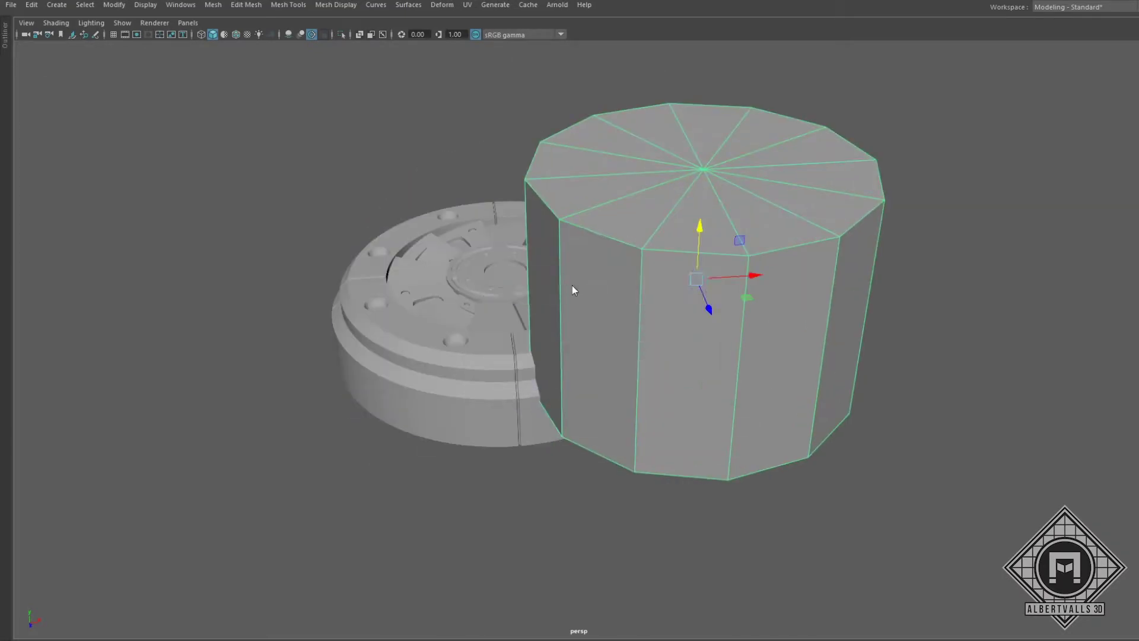
Inspect the flattened cylinder from below and smooth the cap mesh.
alt+drag(492, 371, 476, 402)
key(F11)
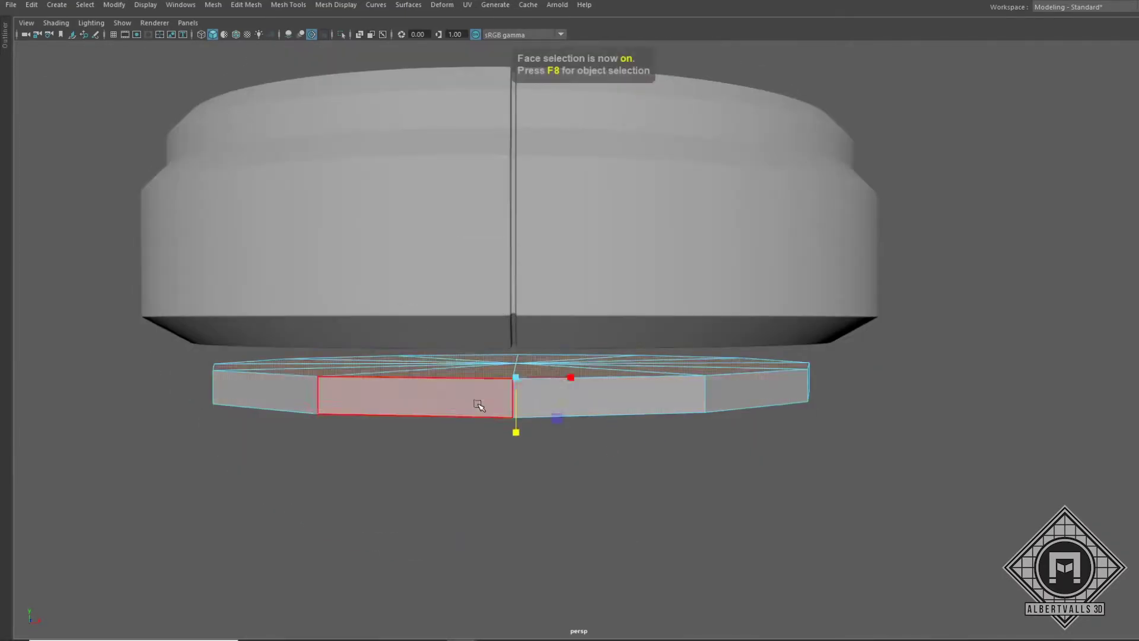
key(F10)
shift+right_drag(551, 329, 547, 354)
mouse_move(538, 390)
alt+mouse_down()
mouse_move(527, 427)
mouse_move(491, 318)
alt+mouse_up()
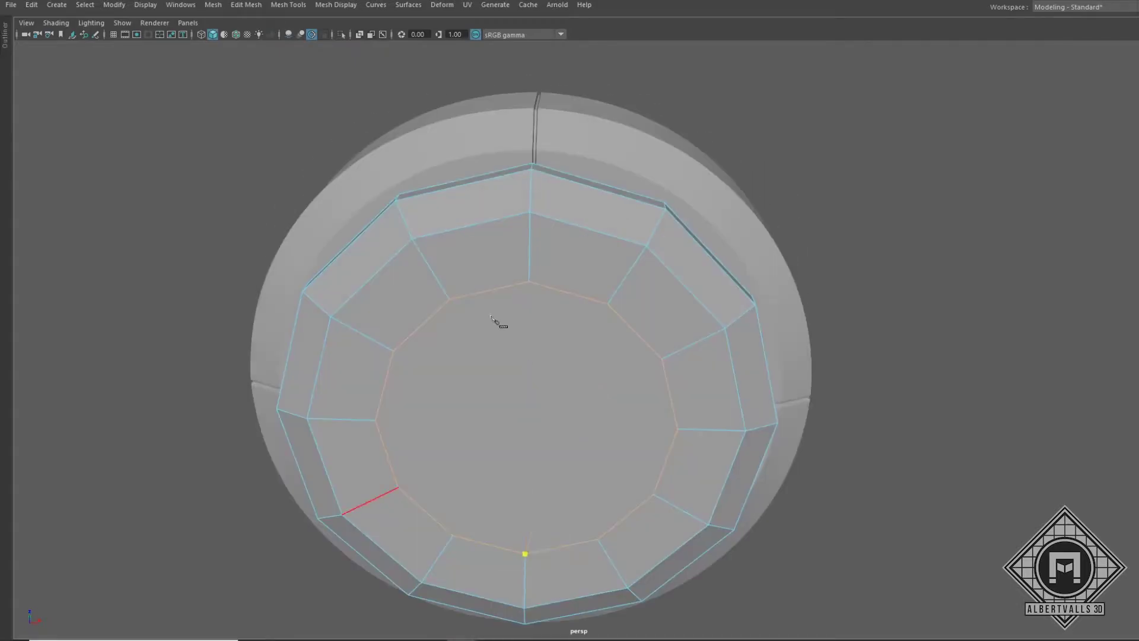
mouse_move(611, 311)
alt+mouse_down()
mouse_move(458, 376)
mouse_move(481, 324)
alt+mouse_up()
key(F10)
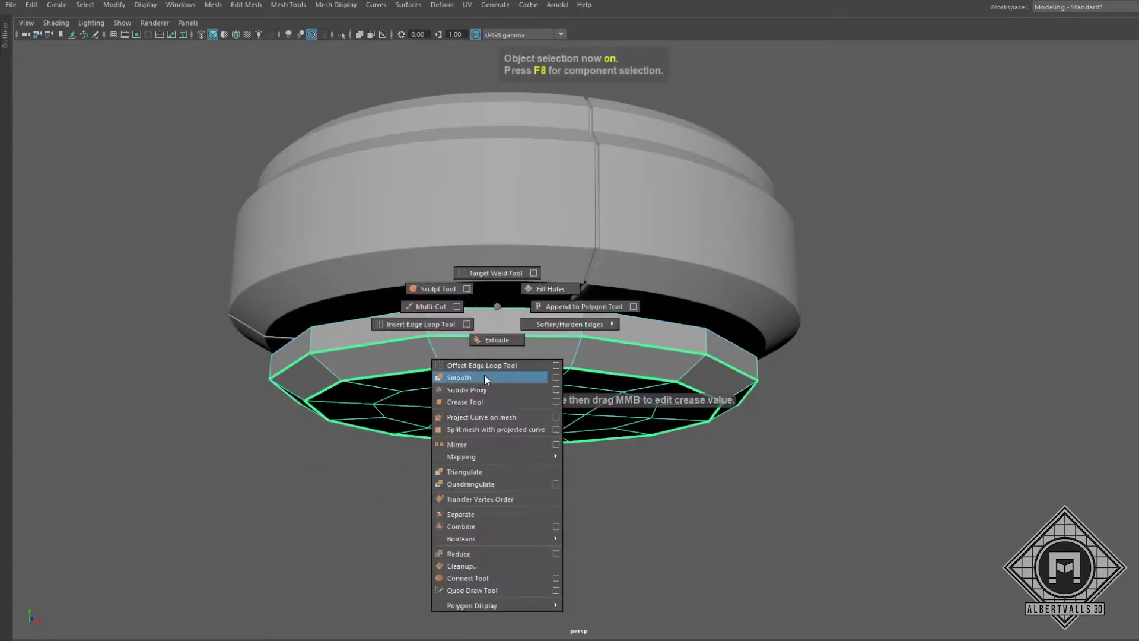
right_drag(486, 379, 486, 379)
key(F10)
scroll(485, 210, up, 3)
key(F8)
Select the whole smoothed cap and isolate it on its own.
mouse_move(632, 436)
alt+mouse_down()
mouse_move(499, 405)
mouse_move(499, 416)
mouse_move(522, 399)
alt+mouse_up()
key(F8)
scroll(522, 399, up, 2)
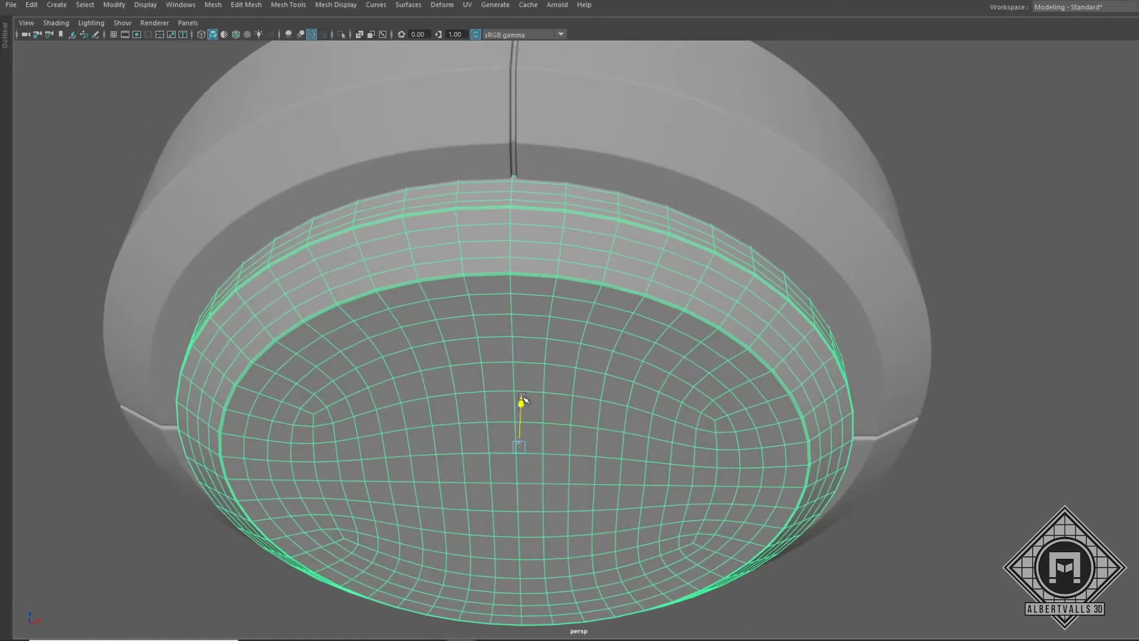
scroll(606, 307, down, 5)
mouse_move(606, 307)
alt+mouse_down()
mouse_move(473, 338)
mouse_move(530, 479)
alt+mouse_up()
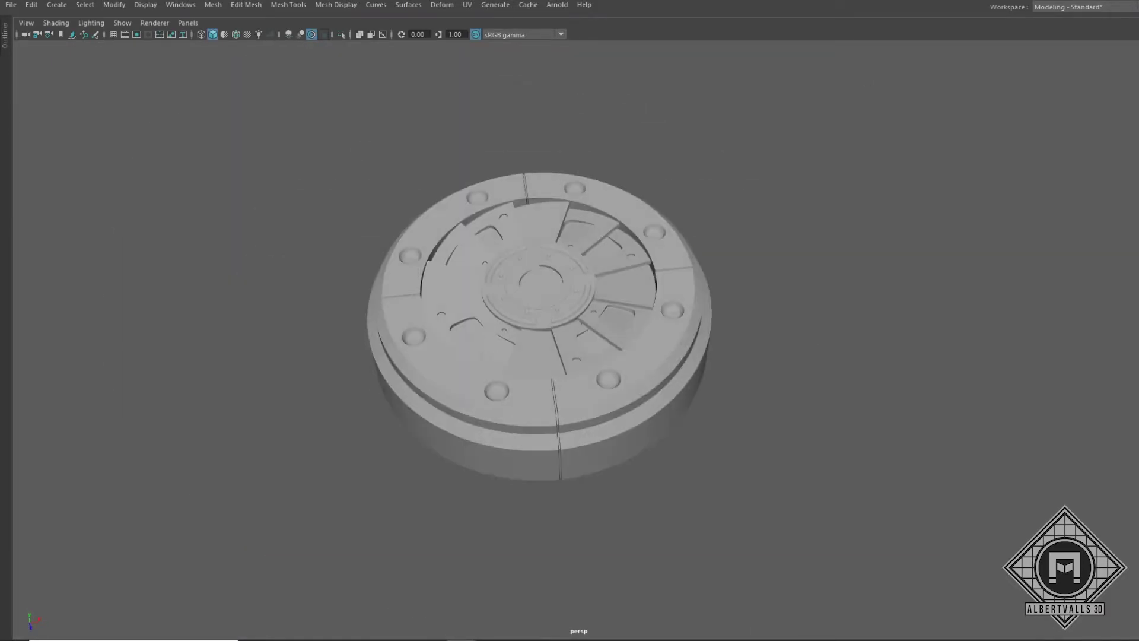
key(ctrl+1)
Bevel the cap's slot edges with Ctrl+B, then return to object selection.
key(F10)
scroll(530, 479, up, 3)
key(ctrl+b)
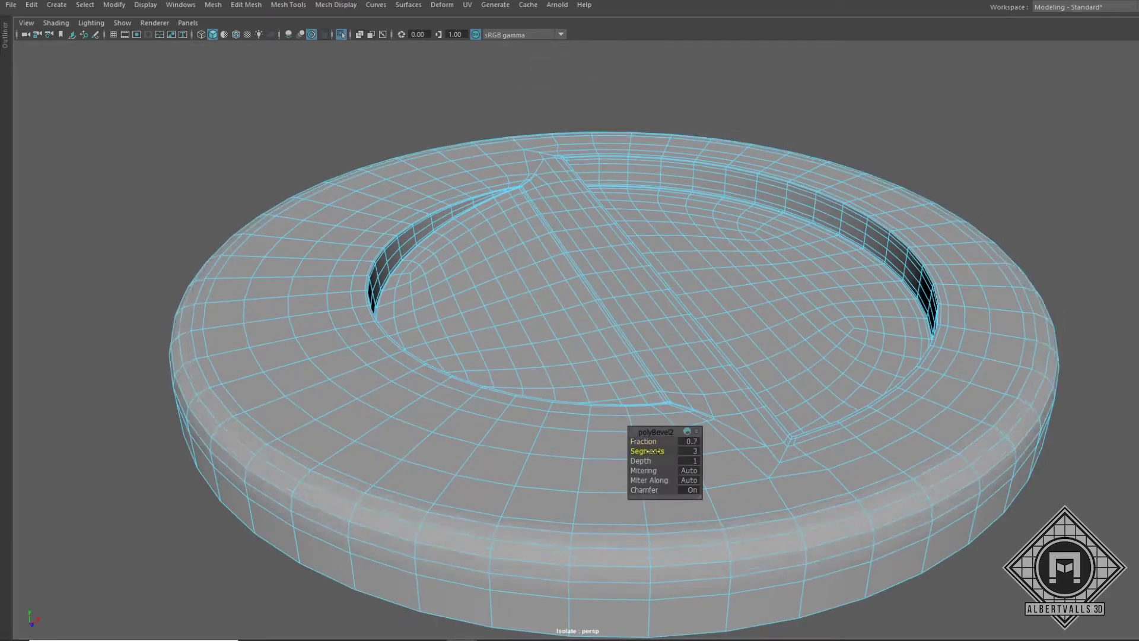
scroll(515, 380, down, 3)
key(F10)
shift+right_click(601, 302)
scroll(330, 471, up, 3)
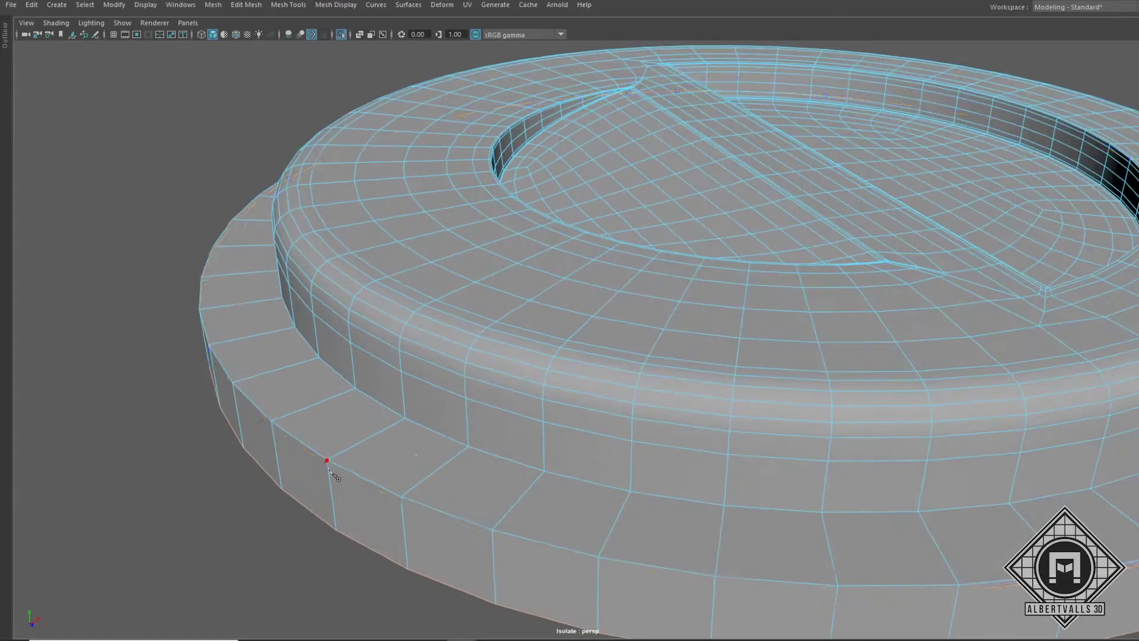
scroll(401, 419, down, 5)
key(F8)
Rotate the finished screw cap so it faces outward from the disc.
click(341, 34)
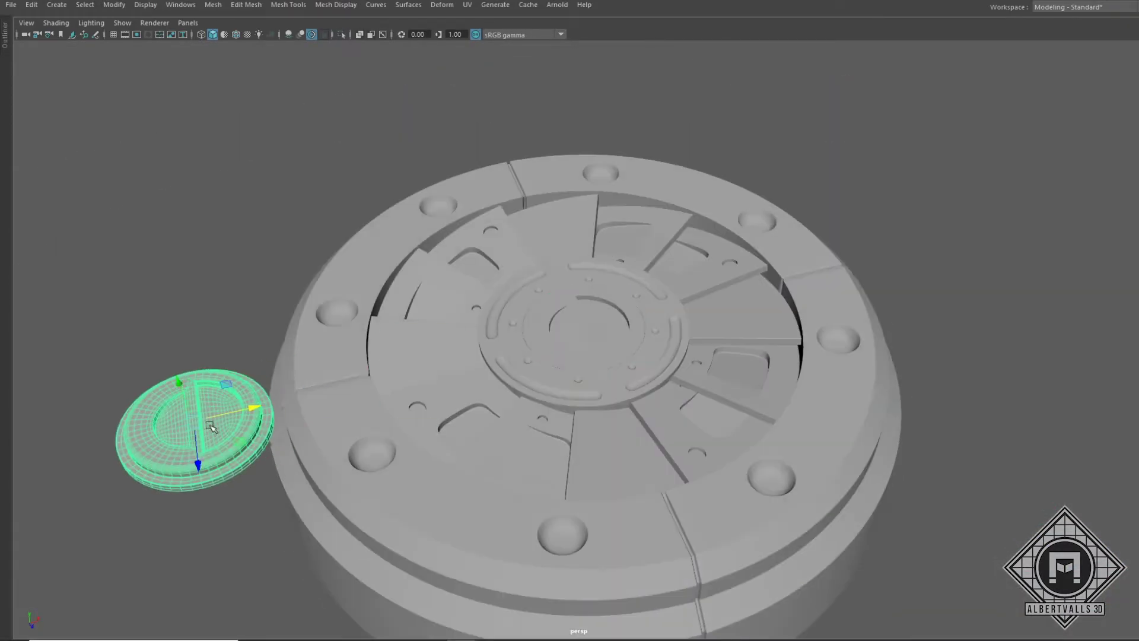
scroll(292, 389, up, 3)
key(e)
alt+drag(293, 388, 332, 308)
key(f)
scroll(349, 312, down, 5)
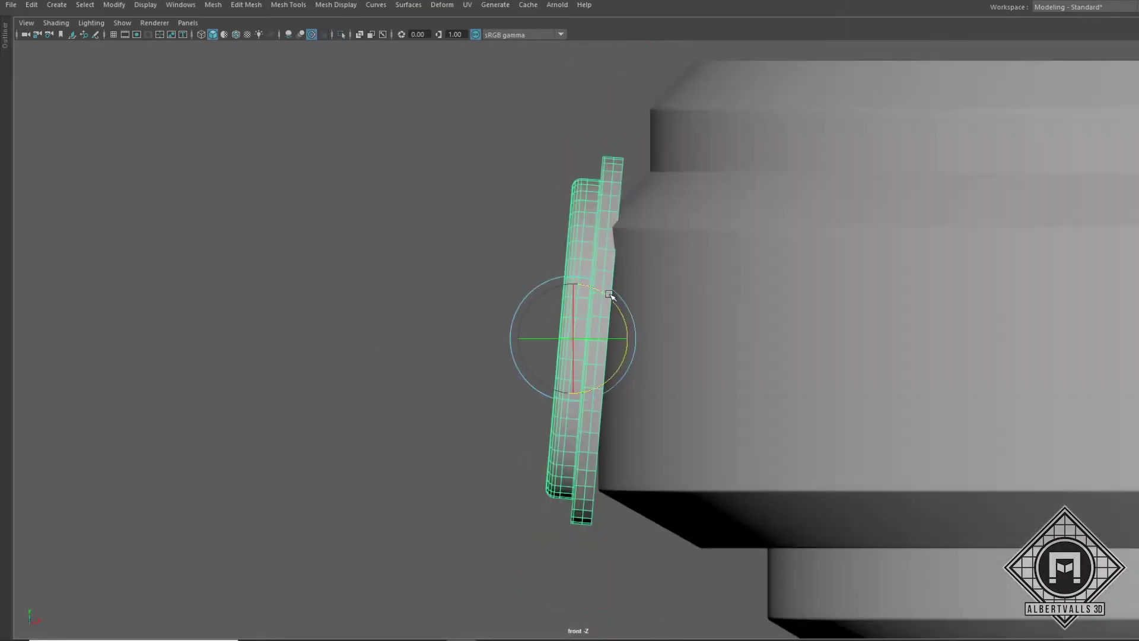
alt+drag(416, 333, 524, 384)
Move the screw cap up against the rim's side wall.
scroll(524, 384, down, 3)
scroll(524, 384, up, 5)
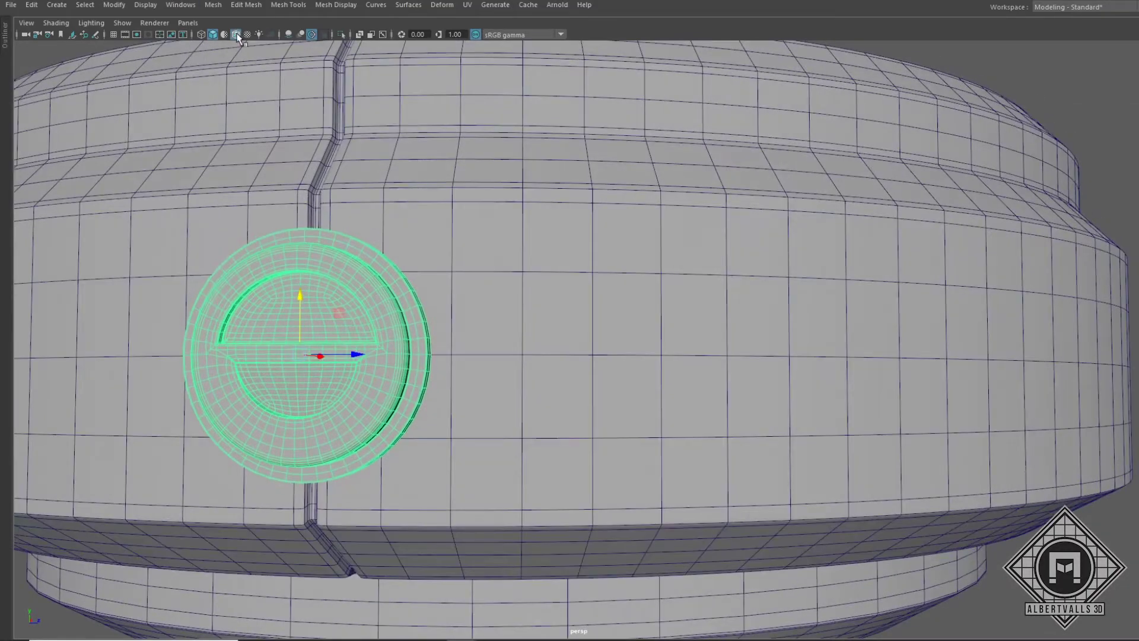
mouse_move(496, 309)
alt+mouse_down()
mouse_move(495, 261)
mouse_move(332, 356)
mouse_move(572, 320)
mouse_move(497, 378)
alt+mouse_up()
scroll(318, 362, up, 3)
key(F10)
scroll(303, 361, down, 5)
Rotate the caps into place around the rim and review them in wireframe-on-shaded.
key(e)
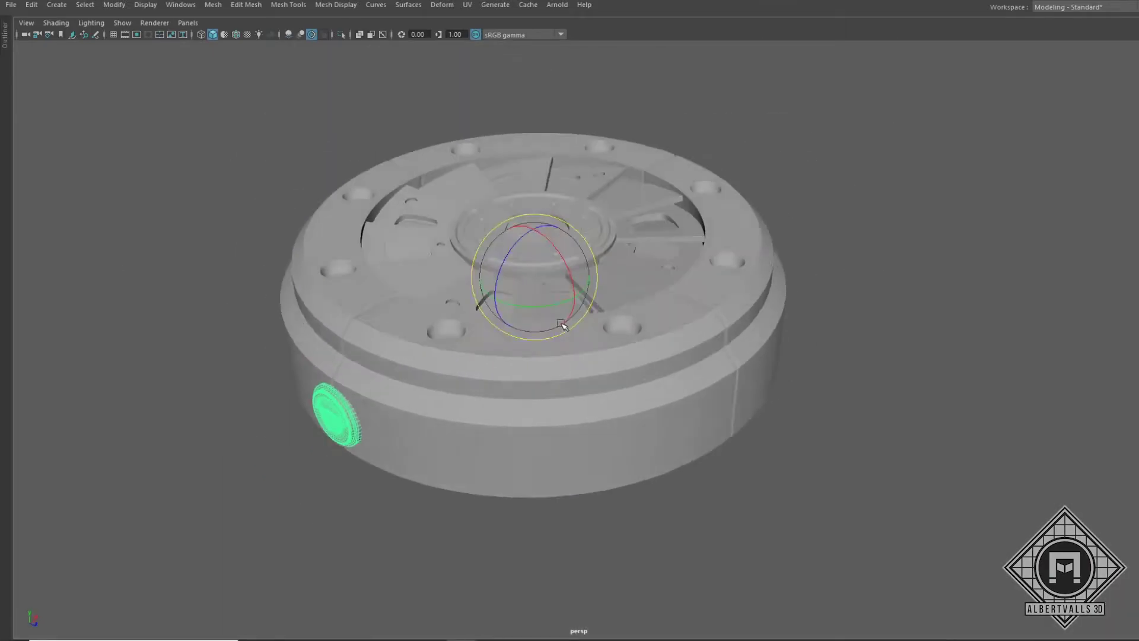
scroll(563, 325, down, 2)
alt+drag(552, 335, 594, 336)
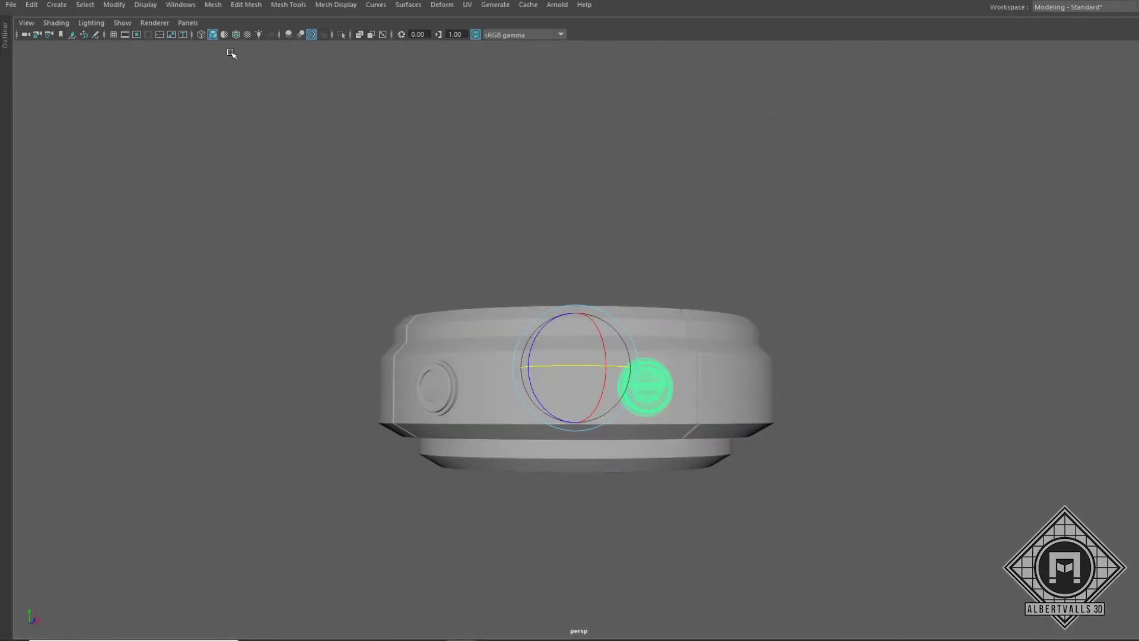
key(5)
key(5)
alt+drag(675, 259, 432, 335)
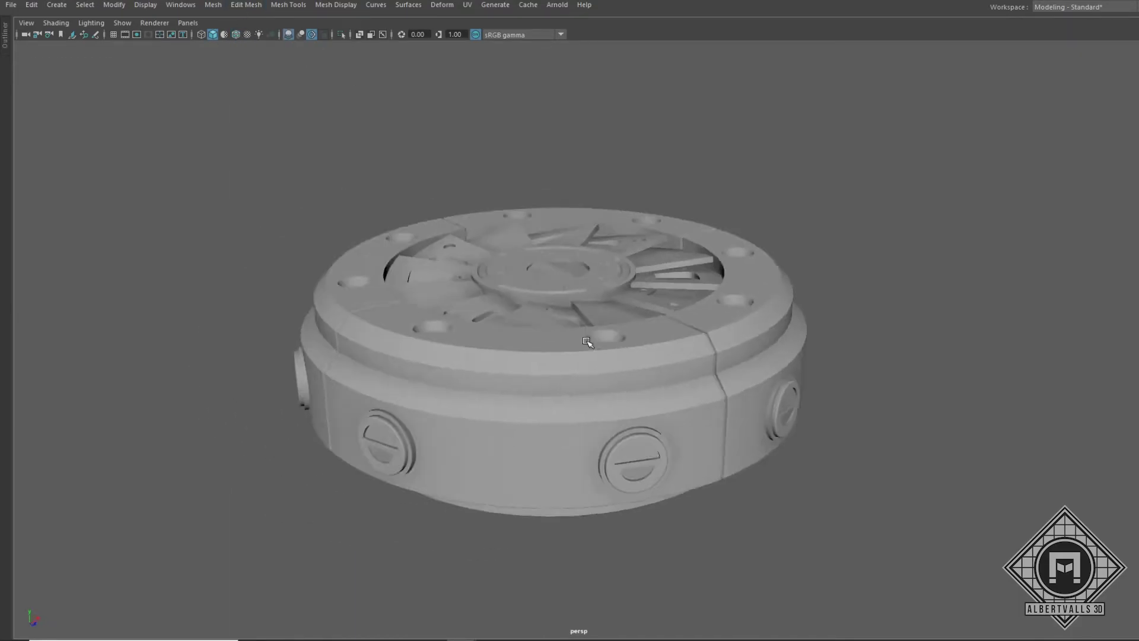
Assign a dark material to the outer ring and middark to the fan blades.
click(288, 34)
click(501, 278)
mouse_move(502, 278)
right_down()
mouse_move(540, 616)
mouse_move(579, 577)
right_up()
mouse_move(579, 577)
alt+mouse_down()
mouse_move(575, 593)
mouse_move(537, 403)
alt+mouse_up()
click(537, 404)
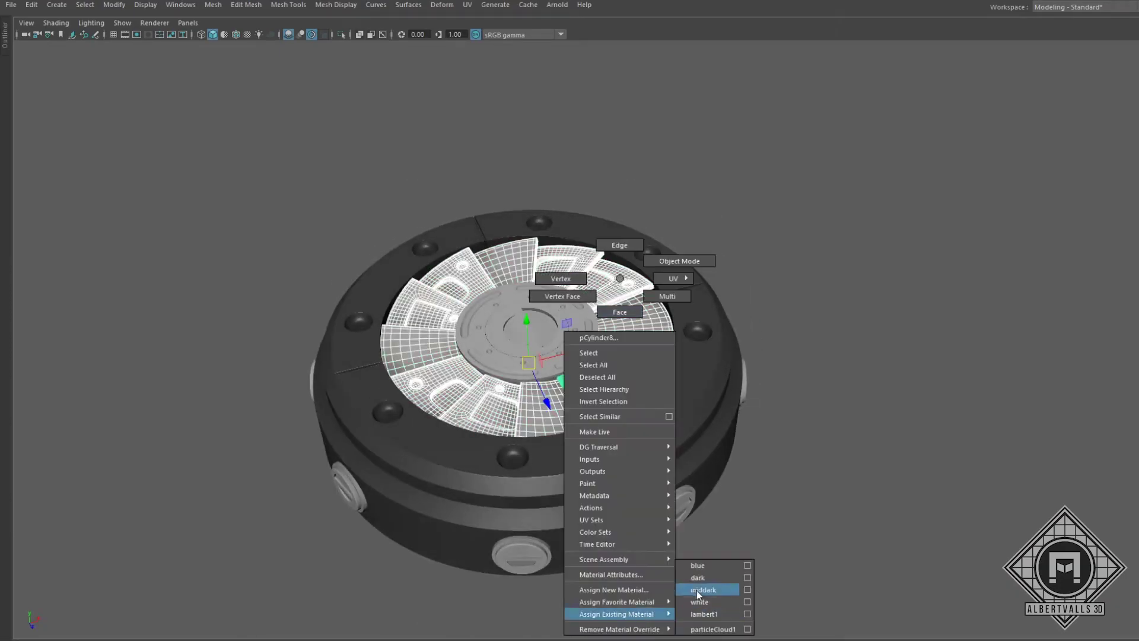
right_drag(697, 593, 698, 590)
scroll(545, 368, up, 3)
Give the centre disc a dark material and check the parts around it.
click(522, 345)
right_drag(522, 344, 628, 594)
scroll(655, 343, down, 3)
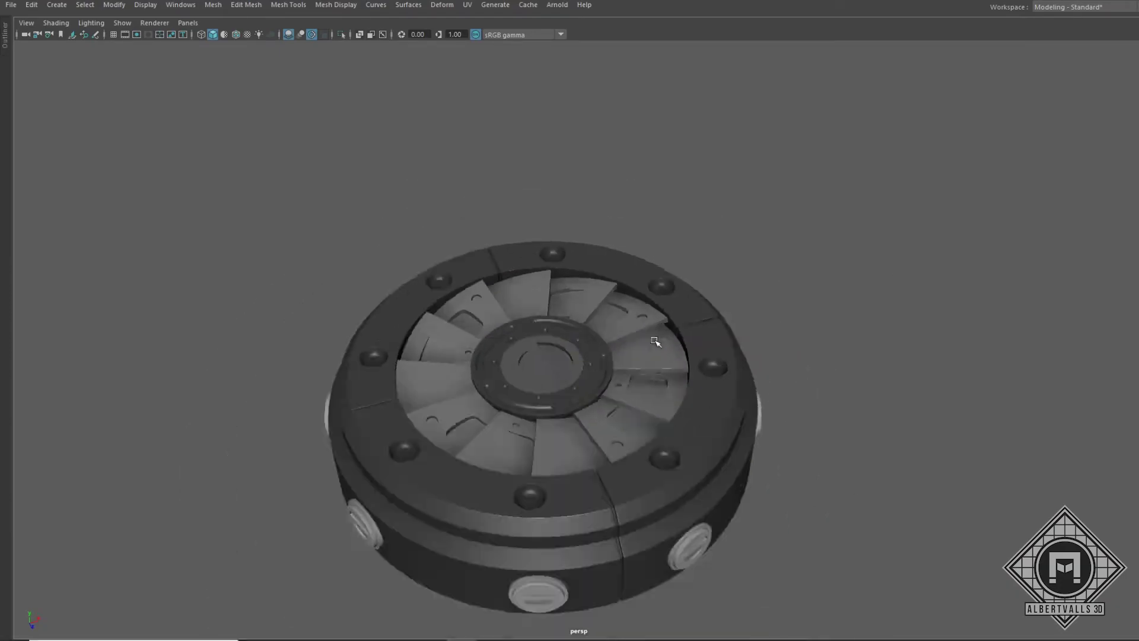
alt+drag(655, 342, 593, 356)
click(465, 356)
mouse_move(466, 356)
alt+mouse_down()
mouse_move(630, 372)
mouse_move(647, 535)
alt+mouse_up()
scroll(648, 536, up, 5)
Select the centre ring and the faces inside its slots.
click(590, 280)
scroll(498, 328, up, 3)
right_drag(498, 328, 534, 296)
scroll(632, 303, up, 3)
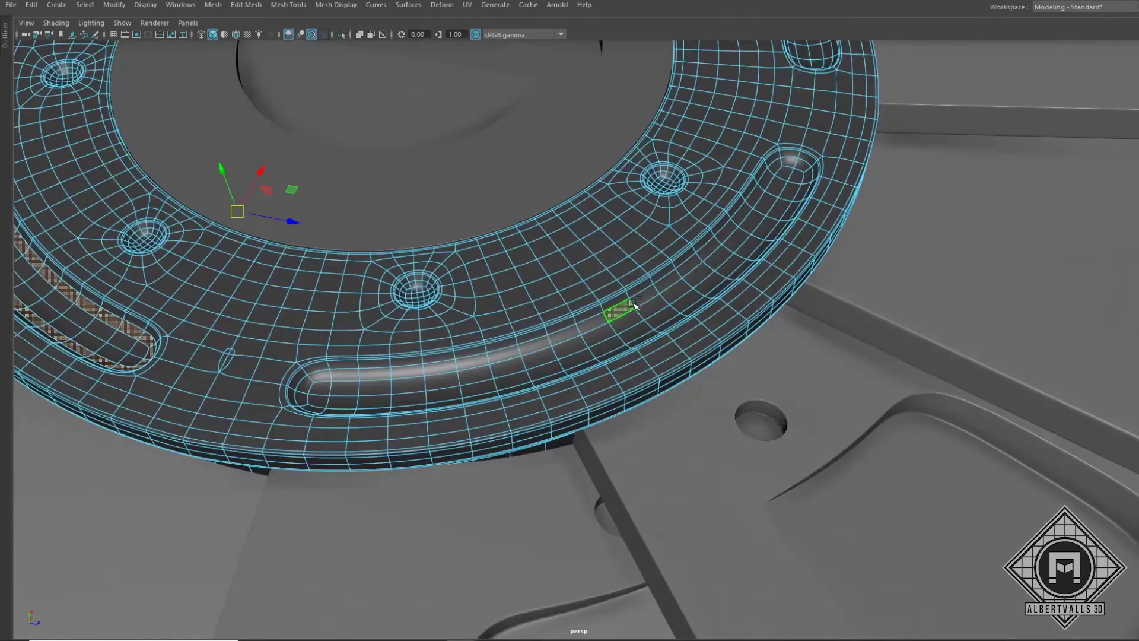
alt+drag(632, 304, 610, 407)
scroll(611, 407, down, 3)
scroll(509, 277, up, 4)
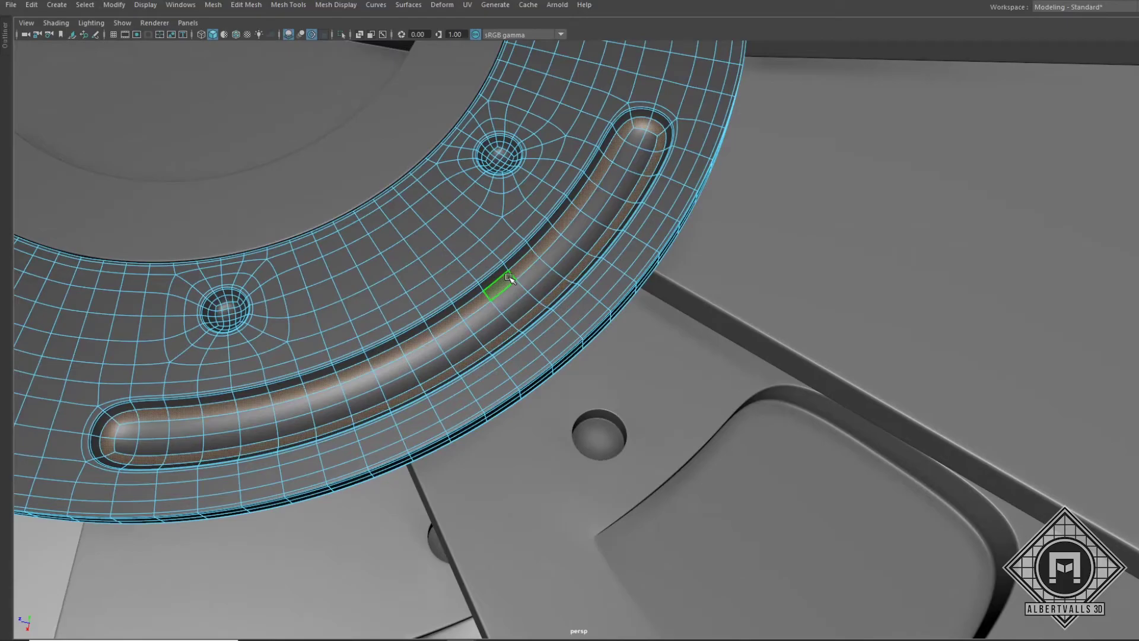
alt+drag(510, 279, 575, 221)
scroll(575, 221, down, 4)
right_drag(420, 229, 468, 189)
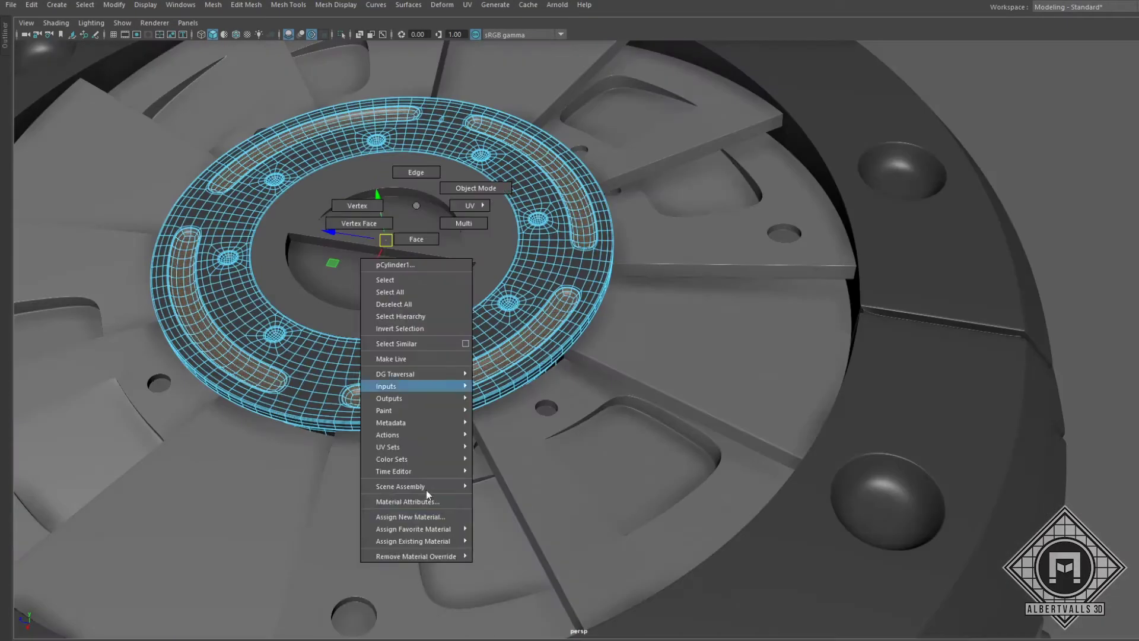
Check a screw cap and its faces, leaving the caps light.
alt+drag(469, 188, 550, 339)
click(551, 339)
scroll(551, 340, up, 5)
alt+middle_drag(421, 349, 522, 333)
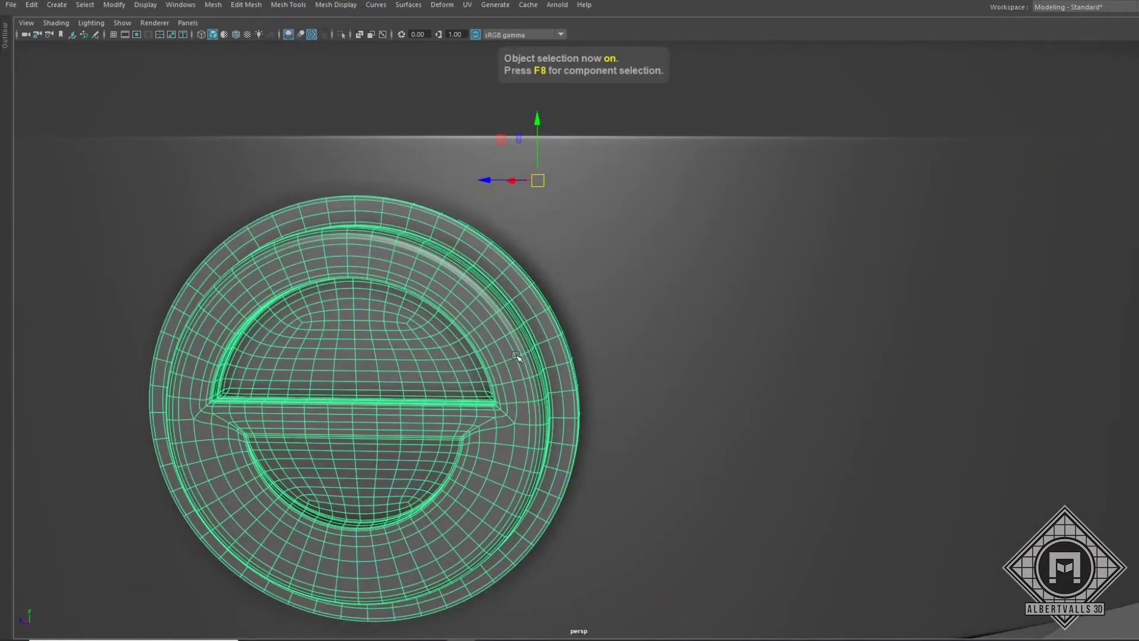
scroll(522, 332, down, 4)
right_drag(522, 332, 522, 368)
mouse_move(522, 356)
alt+mouse_down()
mouse_move(232, 309)
mouse_move(380, 285)
mouse_move(712, 314)
alt+mouse_up()
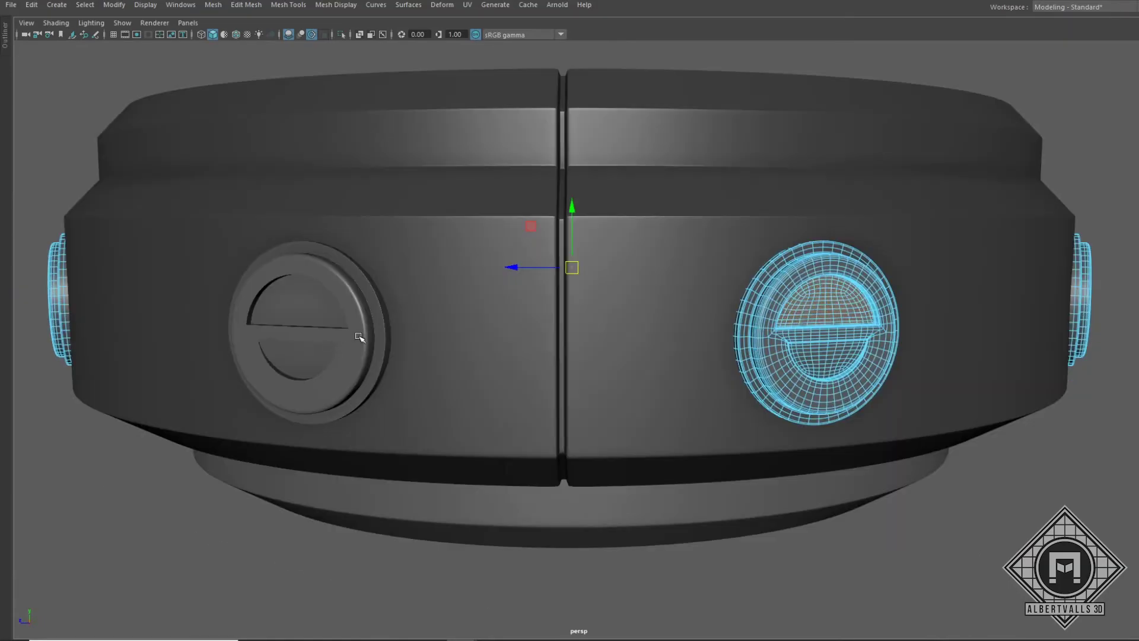
right_drag(712, 314, 747, 279)
alt+drag(747, 279, 806, 256)
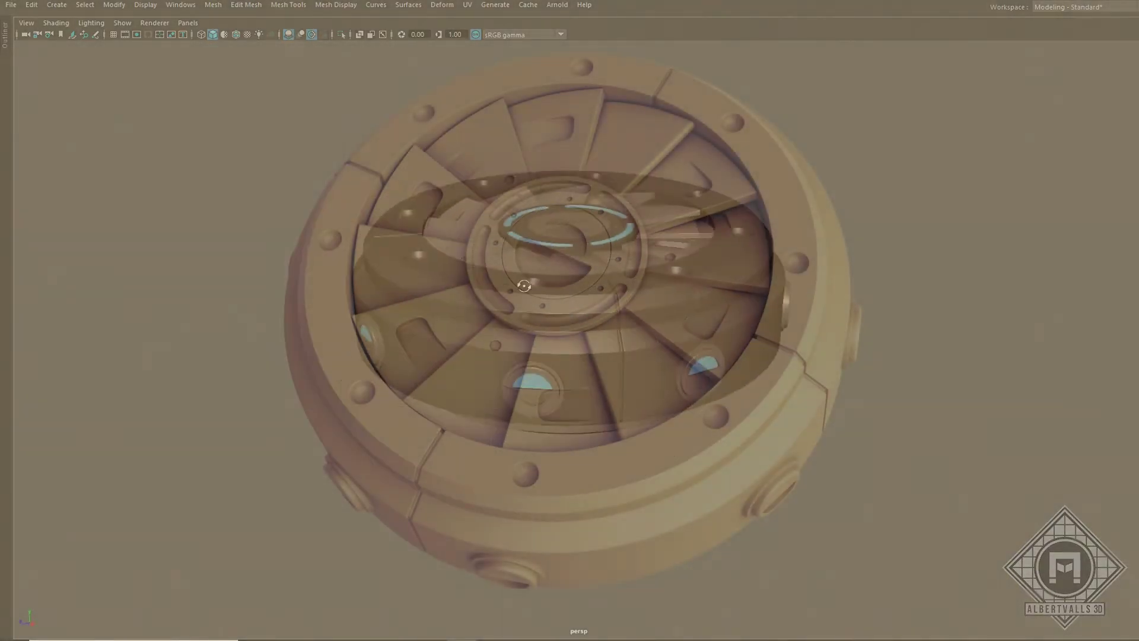